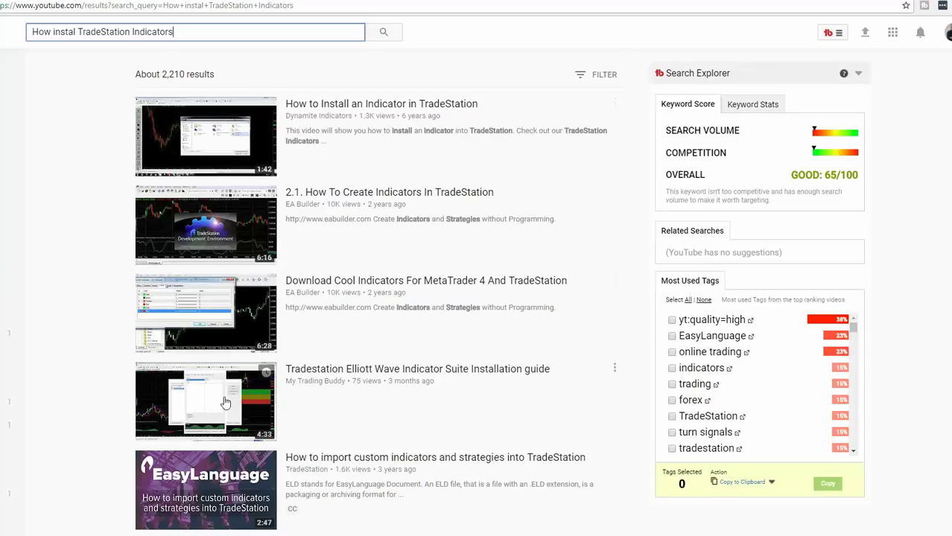
scroll(225, 403, down, 5)
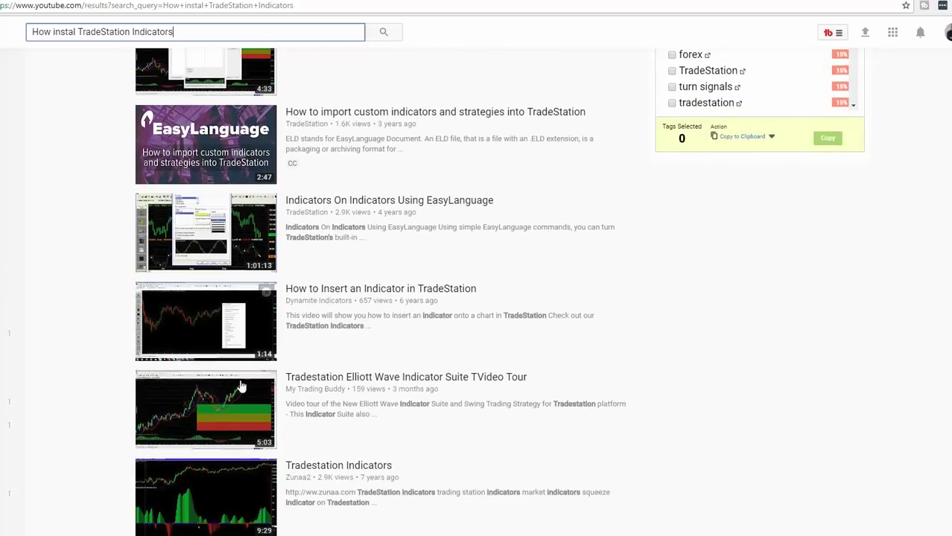
scroll(241, 386, down, 3)
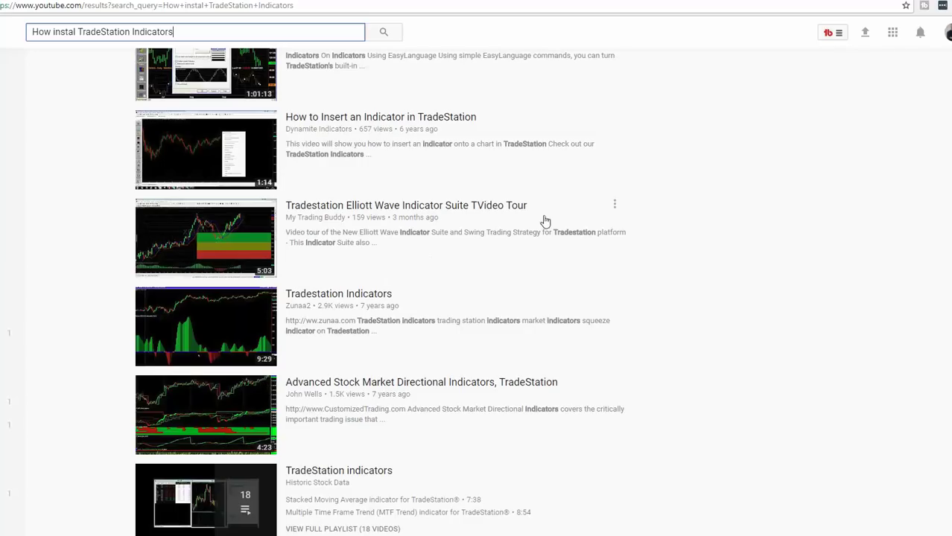
scroll(632, 234, up, 7)
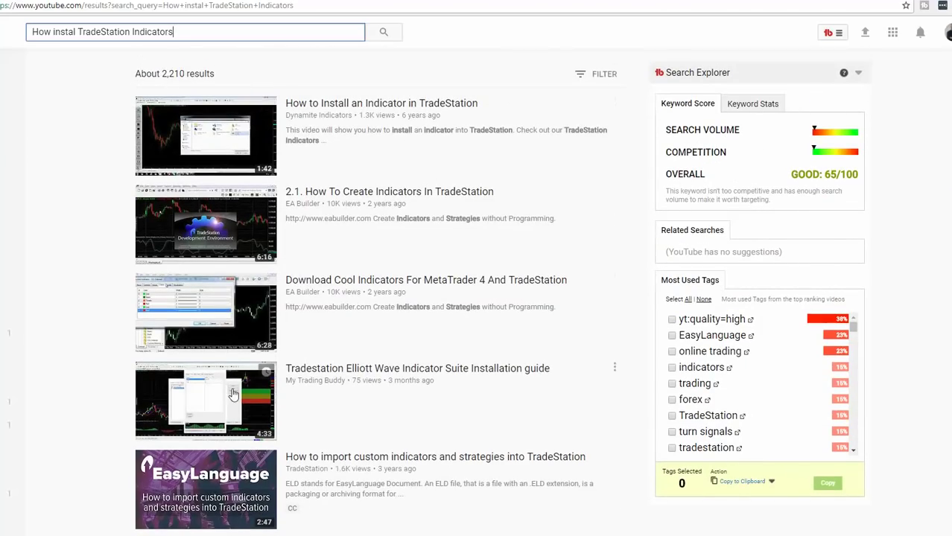
scroll(246, 406, down, 3)
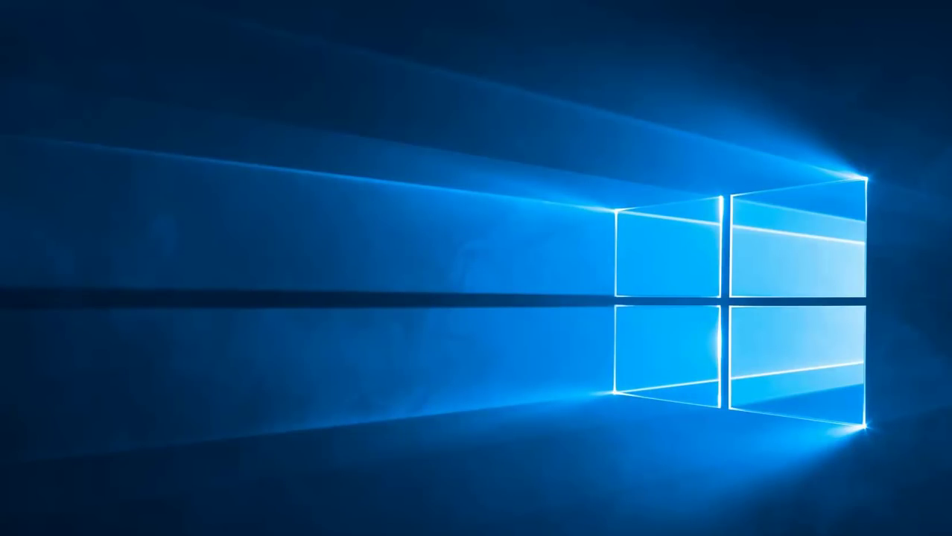
- Select the RAYS FRACTALS .ELD file on the desktop
click(257, 237)
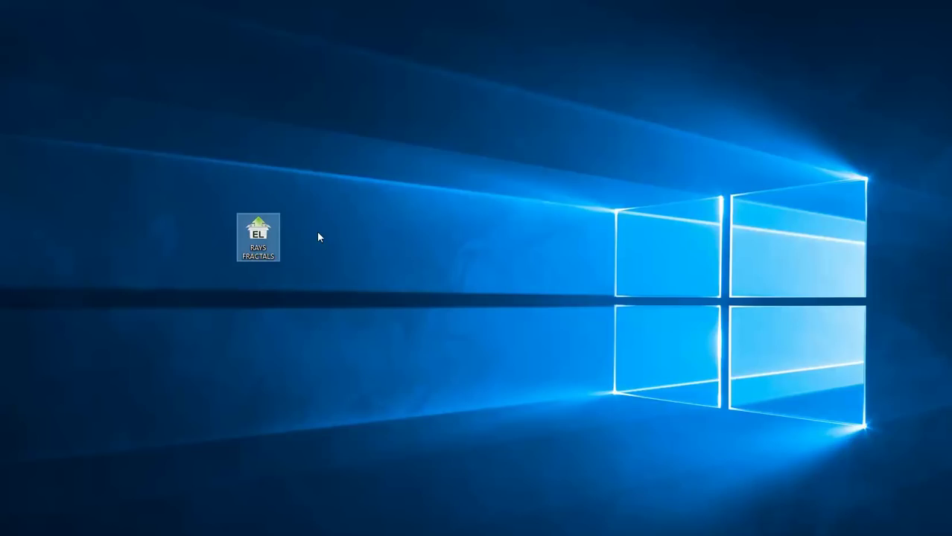
- Open RAYS FRACTALS.ELD in the Import Wizard, advance one page, then close the wizard
click(260, 235)
click(265, 235)
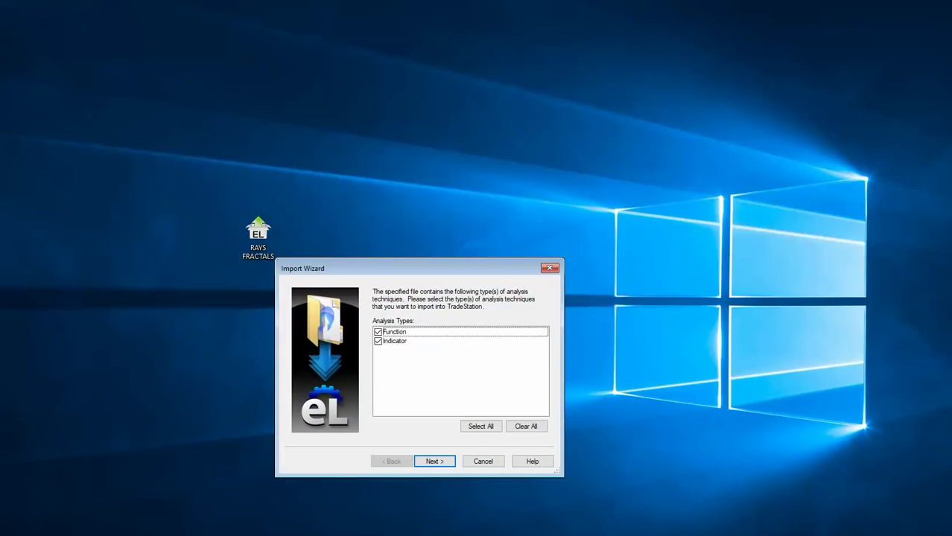
click(441, 461)
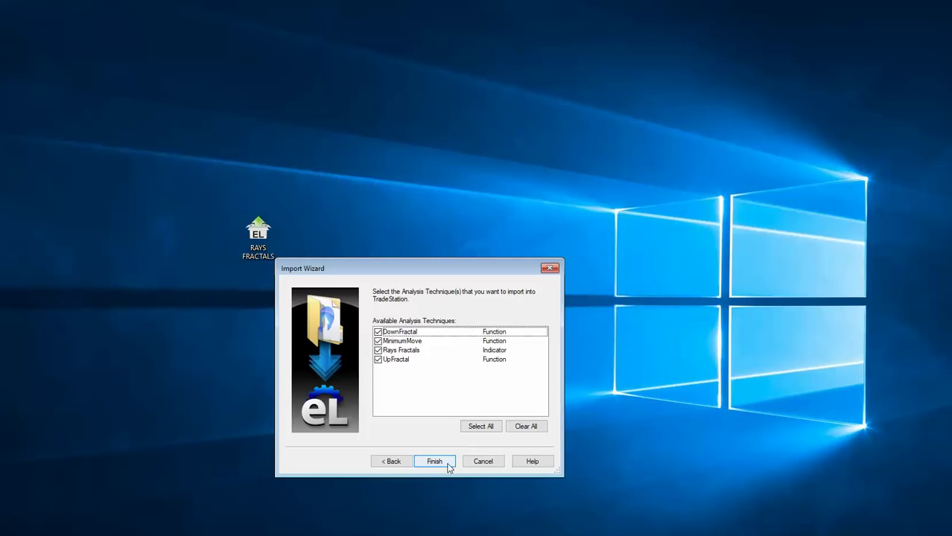
click(548, 270)
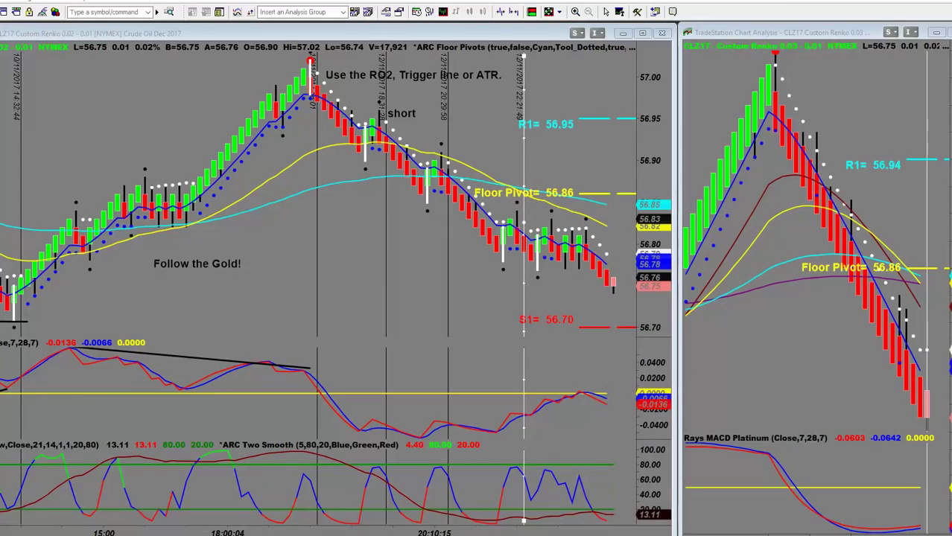
- Switch to the large pointer and open Insert Analysis Techniques from the crude oil chart's menu
click(28, 11)
click(29, 23)
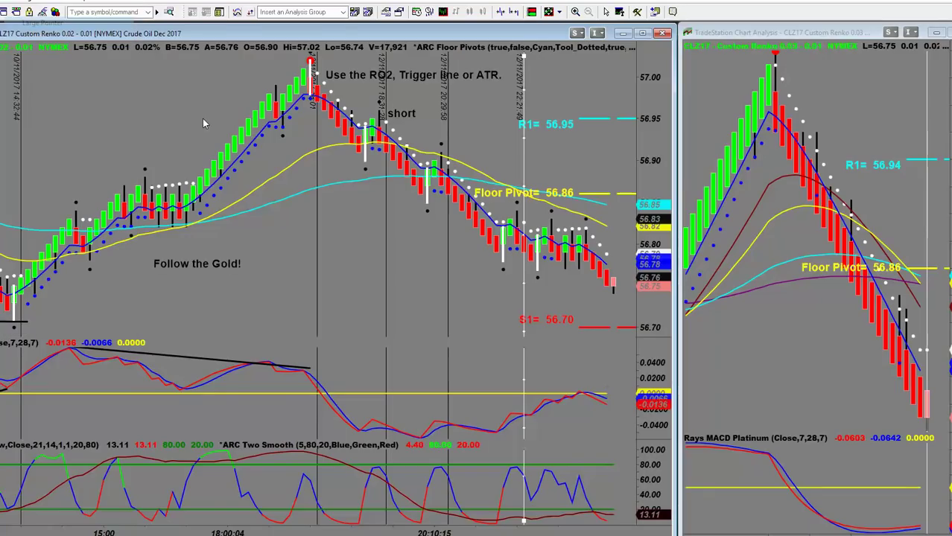
right_click(150, 114)
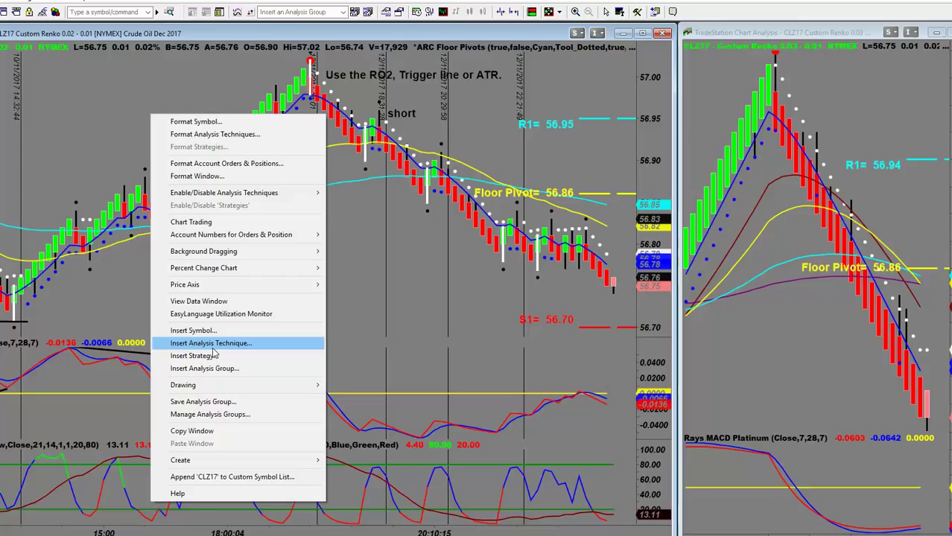
click(213, 344)
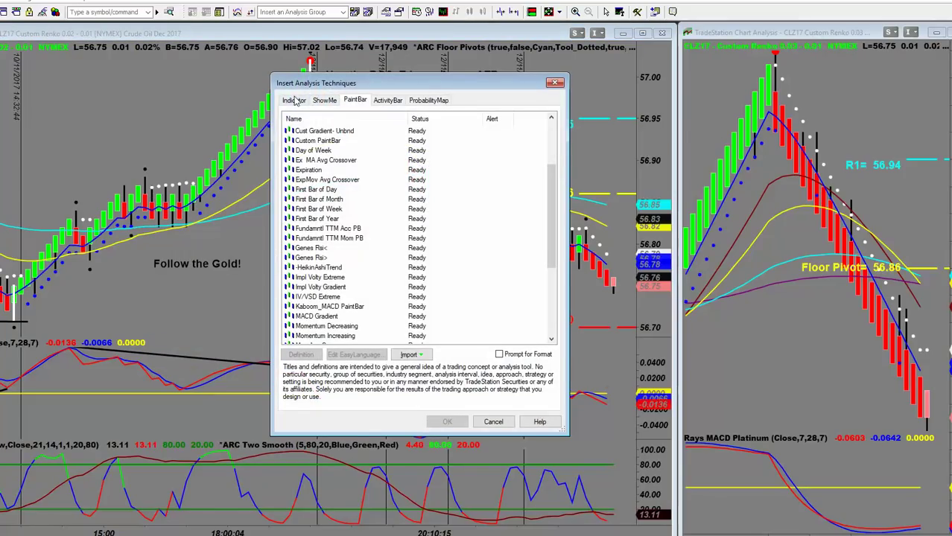
- Scroll the Indicator list to locate Rays Fractals
scroll(359, 220, down, 20)
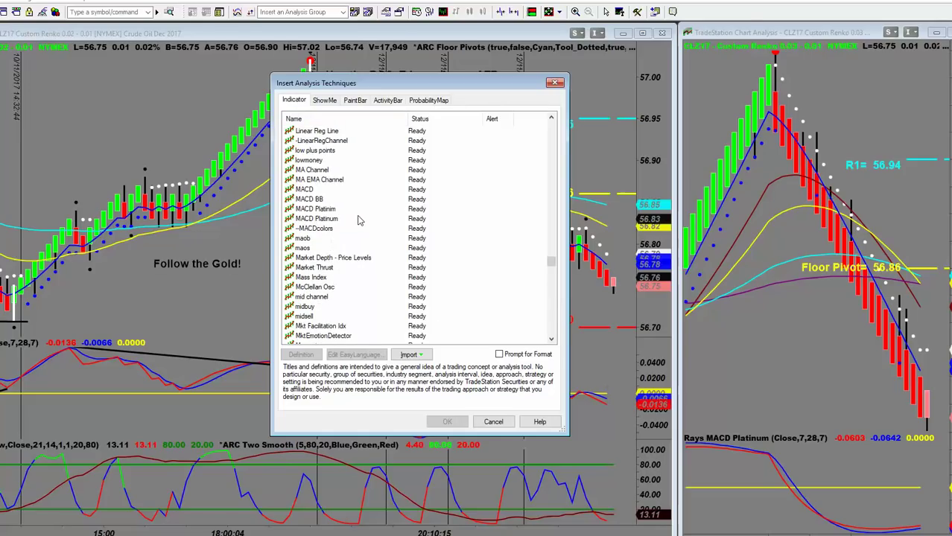
scroll(359, 220, up, 20)
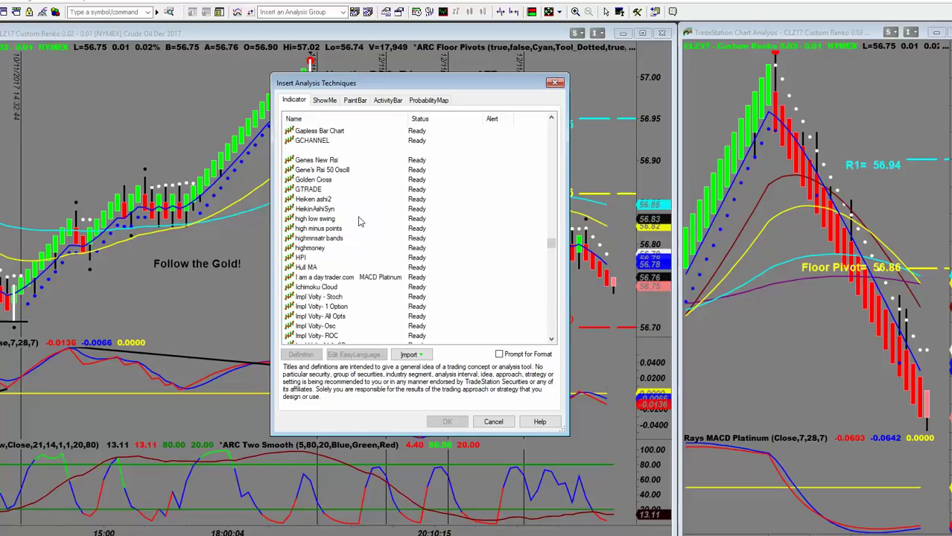
scroll(359, 220, up, 8)
scroll(358, 220, up, 5)
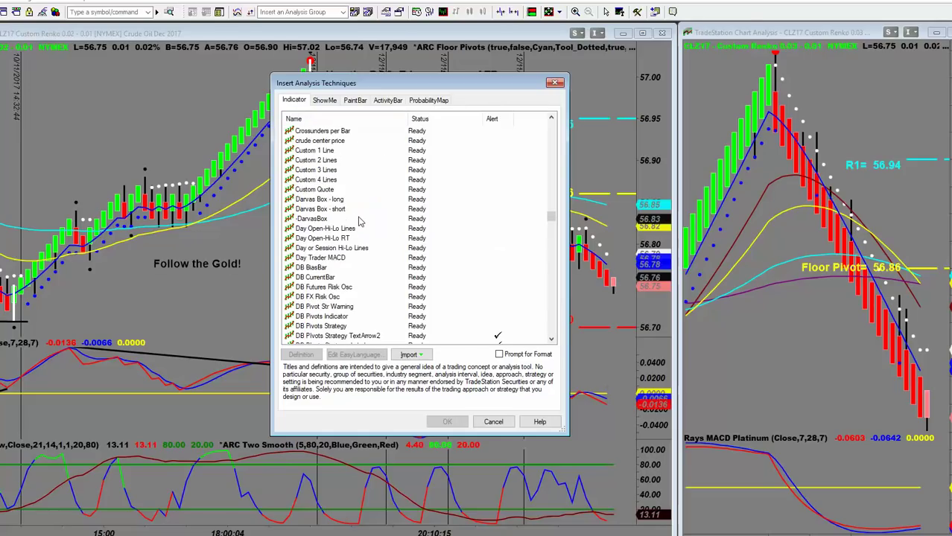
scroll(363, 222, down, 18)
scroll(365, 222, down, 20)
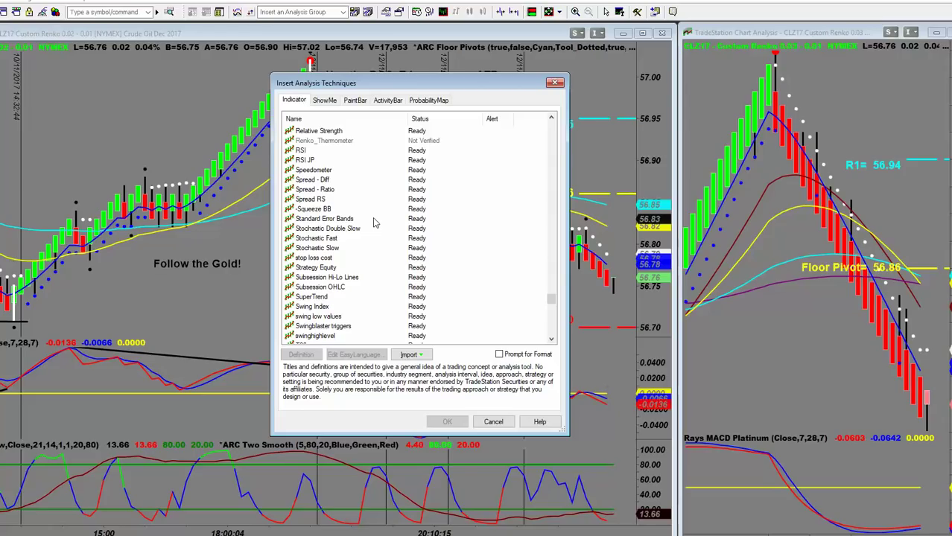
scroll(376, 272, up, 3)
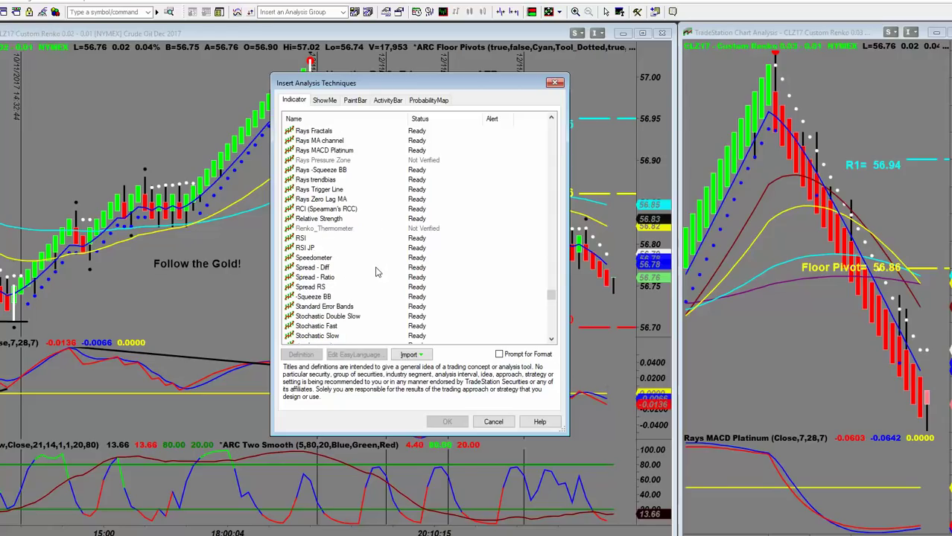
scroll(376, 272, up, 8)
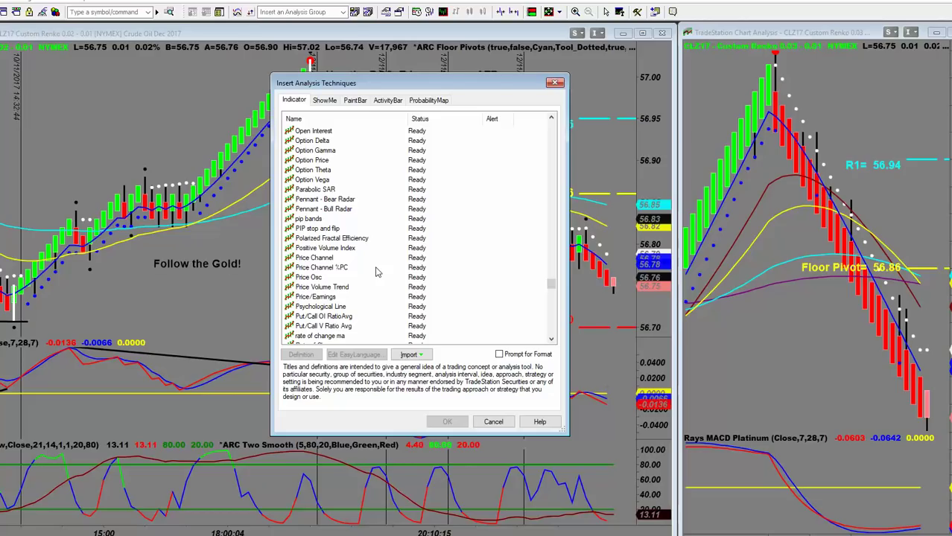
- Browse the ShowMe and PaintBar study lists
click(324, 102)
scroll(376, 251, down, 5)
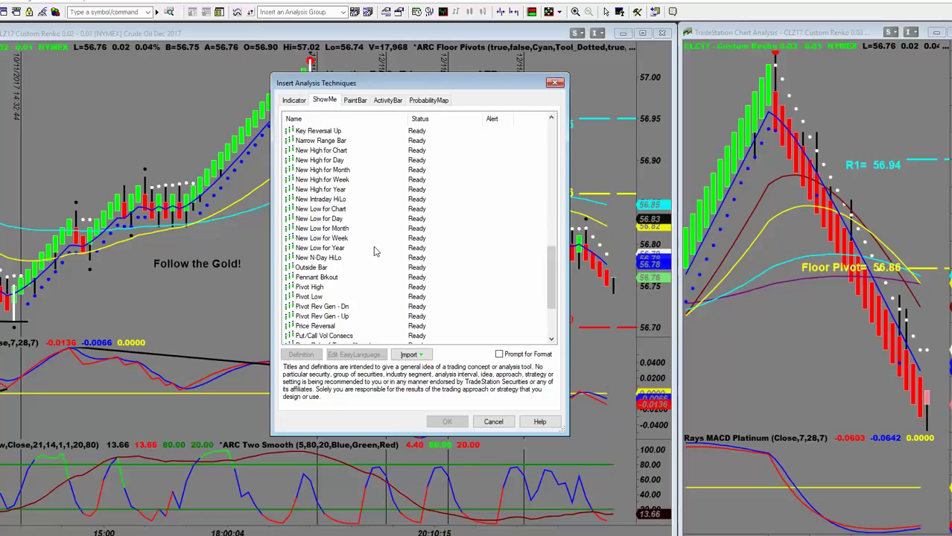
scroll(376, 252, down, 2)
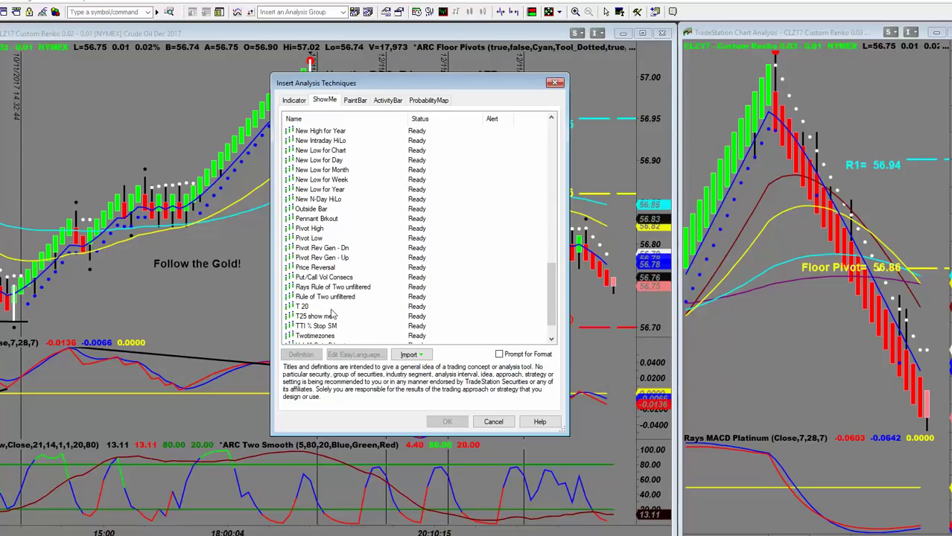
scroll(334, 313, down, 1)
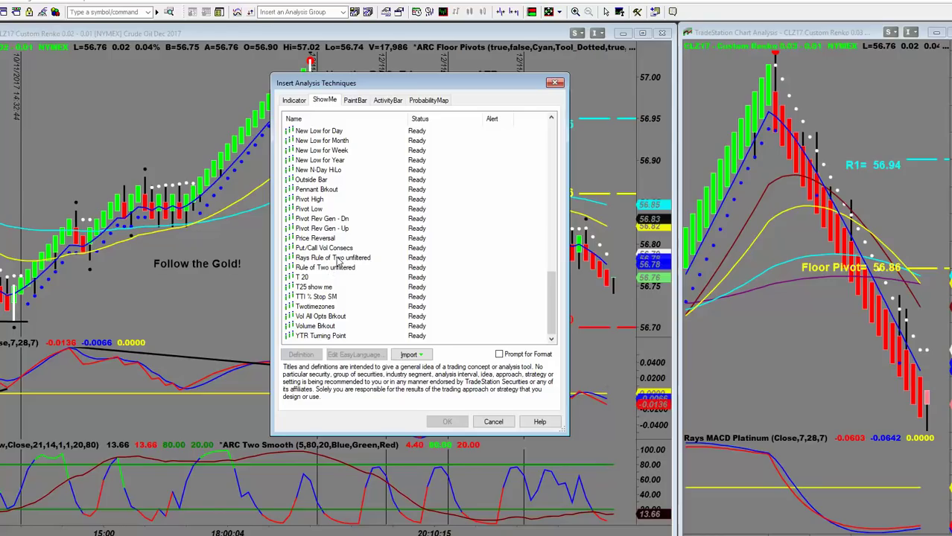
click(355, 100)
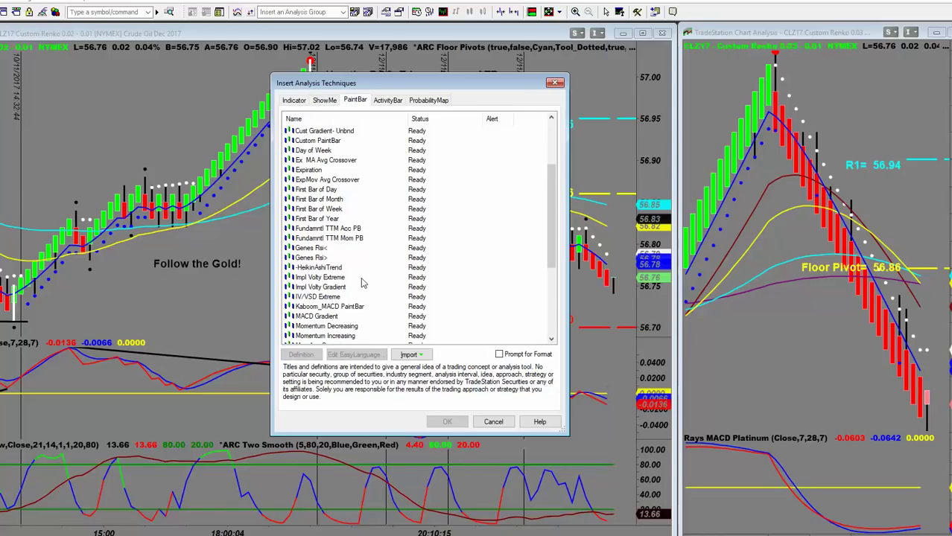
scroll(363, 283, up, 5)
scroll(362, 283, down, 6)
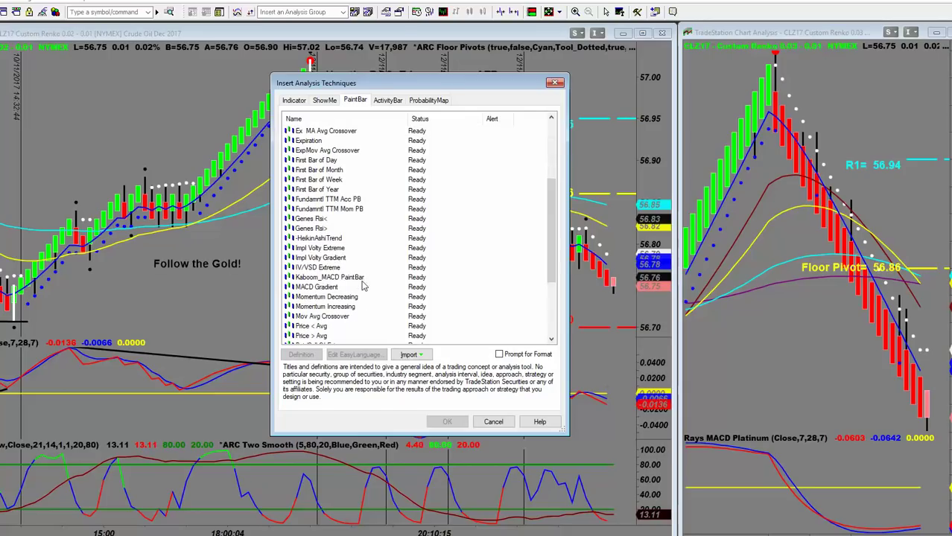
scroll(355, 310, down, 4)
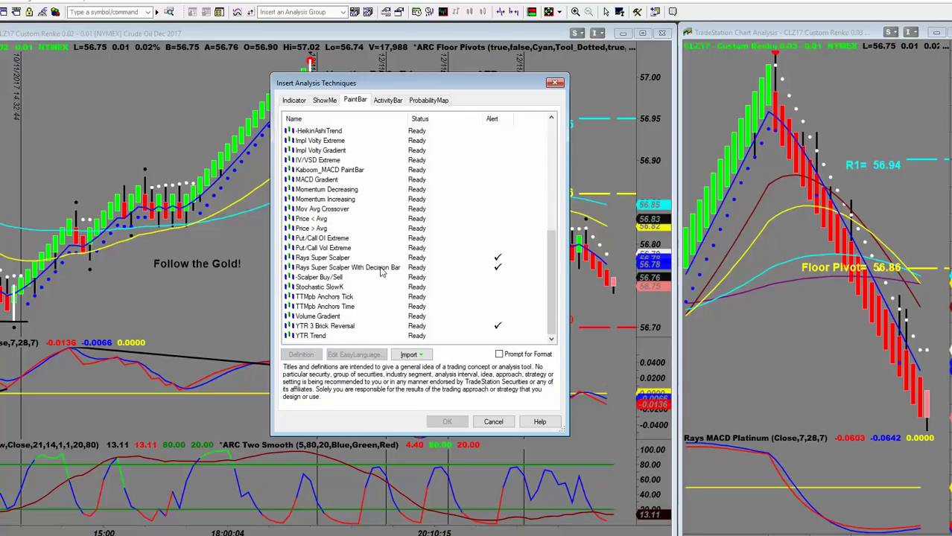
- Return to the Indicator list, scroll past the Rays indicators, and close the dialog without adding any
click(294, 101)
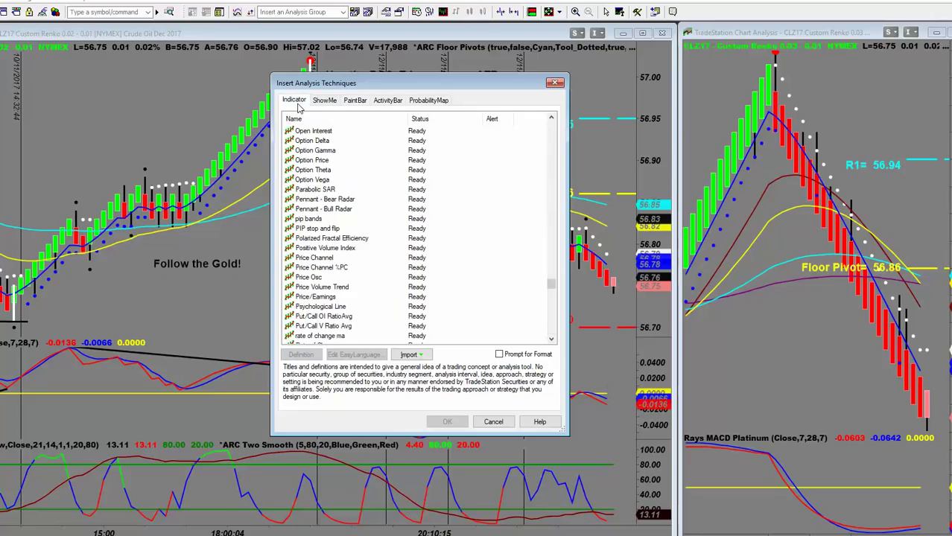
scroll(341, 195, down, 1)
scroll(341, 196, down, 10)
scroll(350, 197, up, 6)
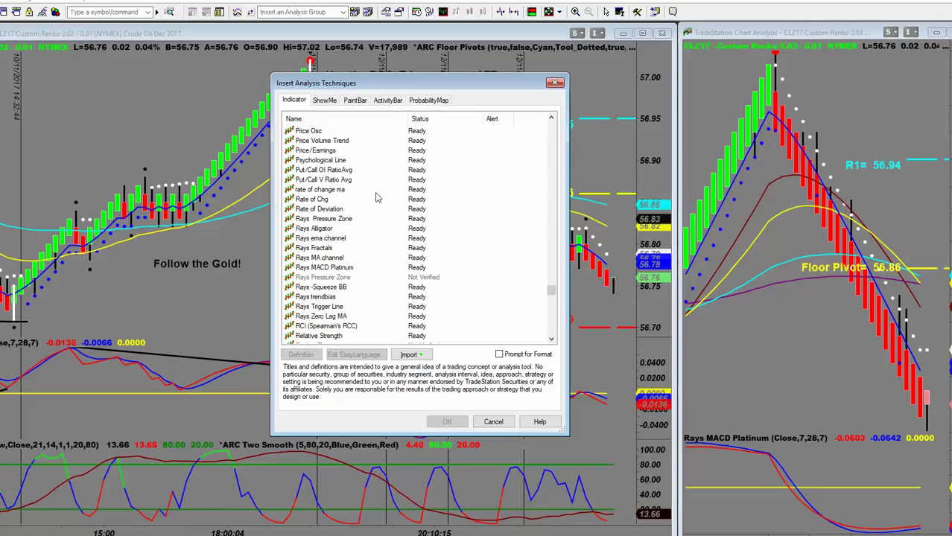
click(554, 83)
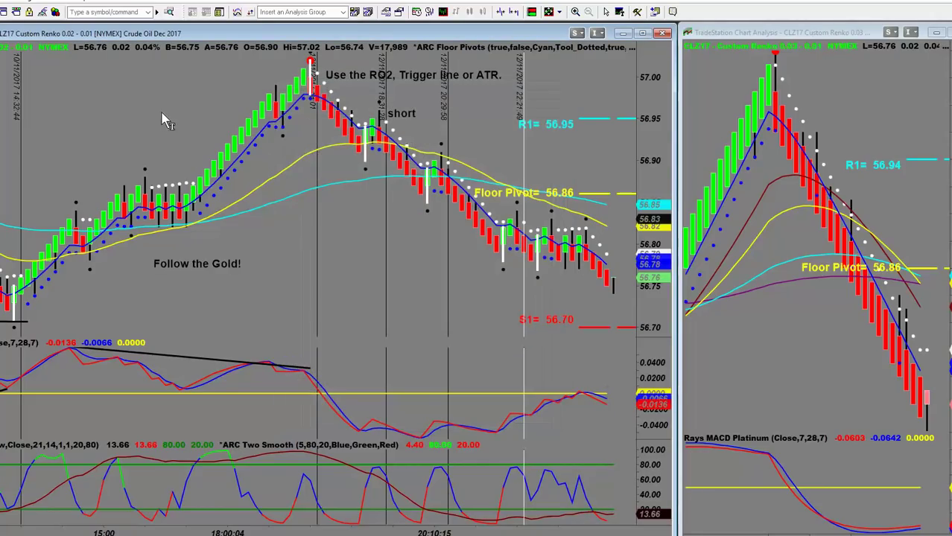
- Bring up the crude oil chart's context menu, dismiss it, then bring it up again
right_click(162, 112)
click(409, 266)
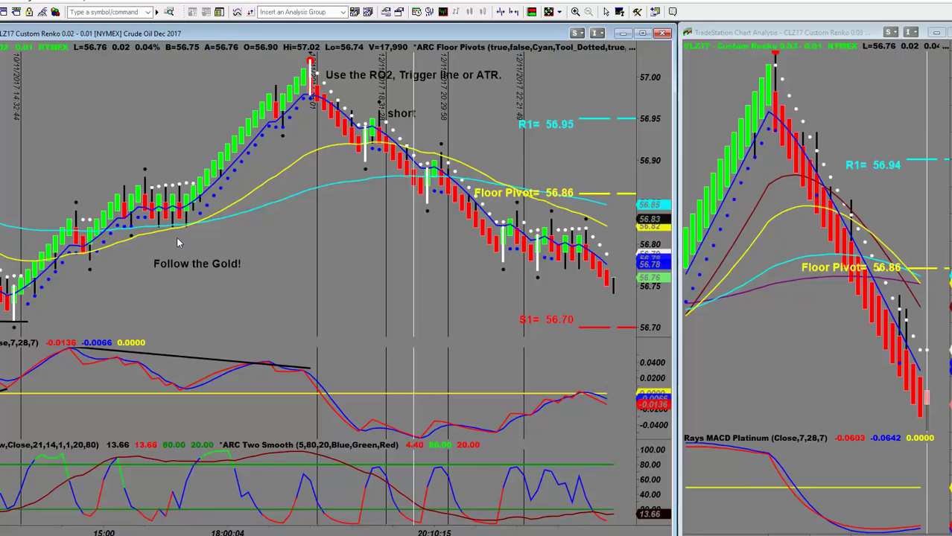
right_click(129, 116)
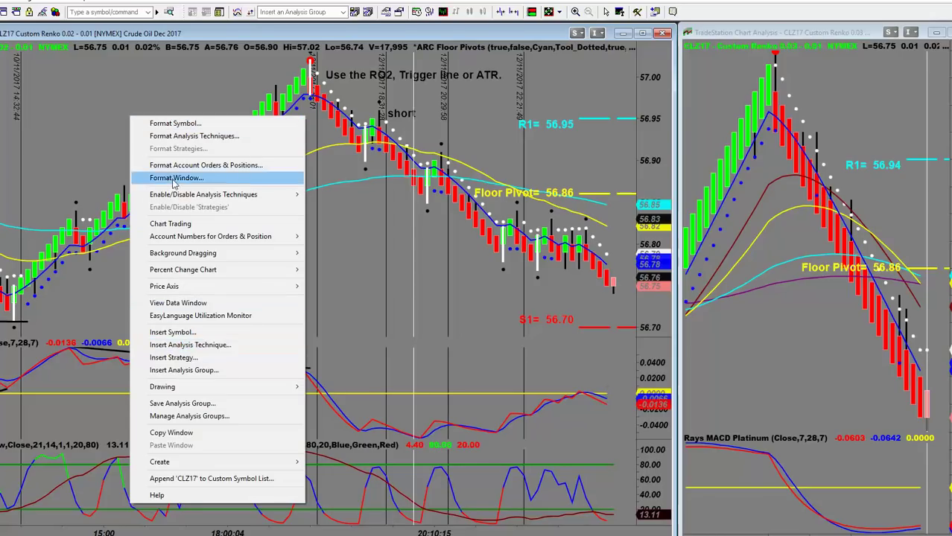
- Open Format Symbol to view CLZ17's Custom Renko settings: brick 0.02, offset 0.01, 2 weeks back
click(168, 125)
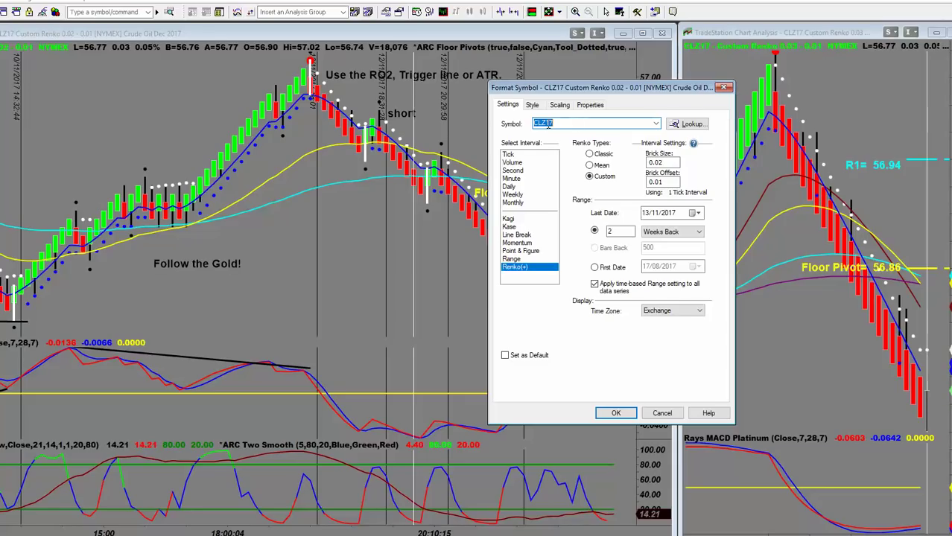
click(519, 155)
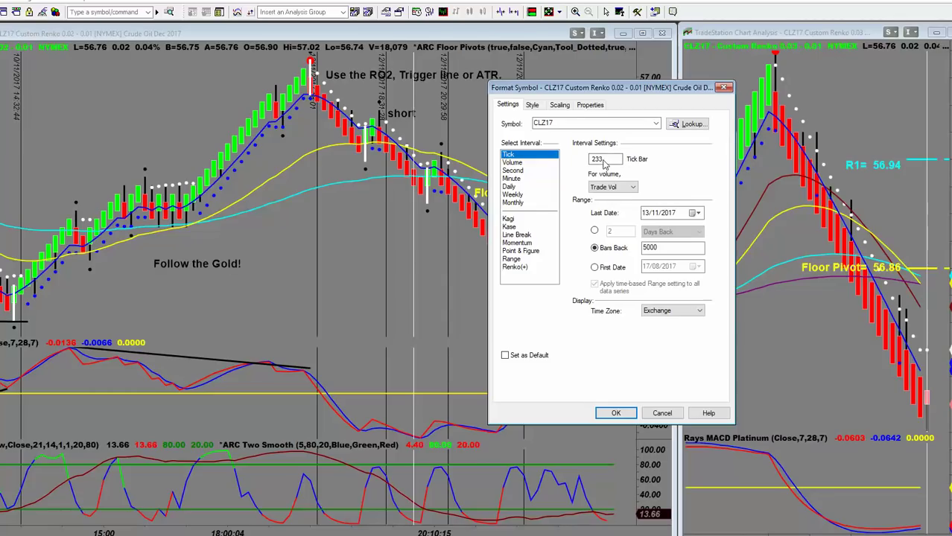
click(652, 248)
click(594, 231)
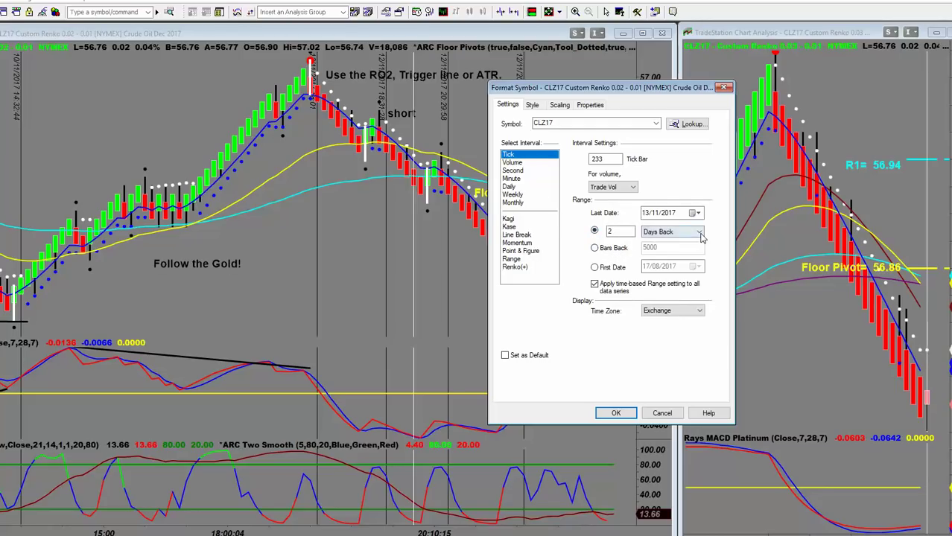
click(701, 235)
click(674, 248)
click(521, 267)
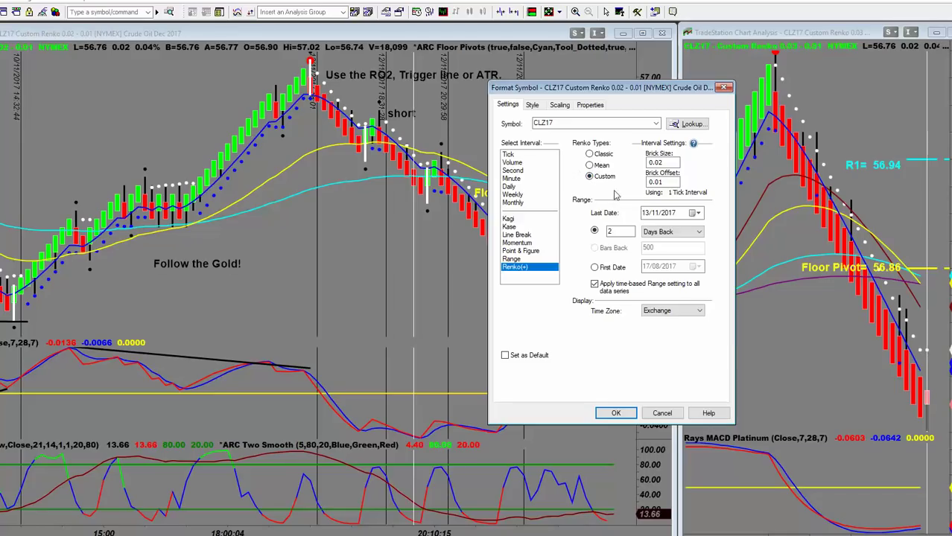
click(689, 232)
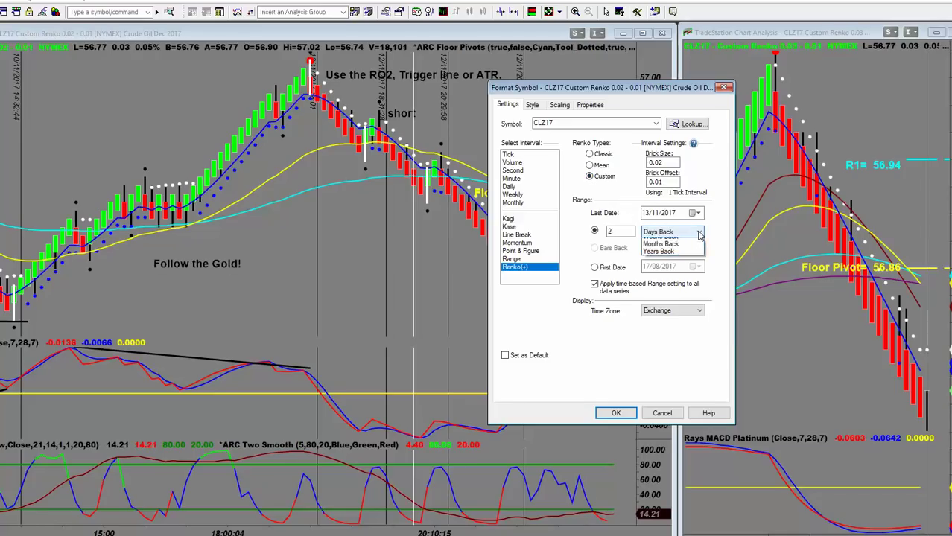
click(689, 251)
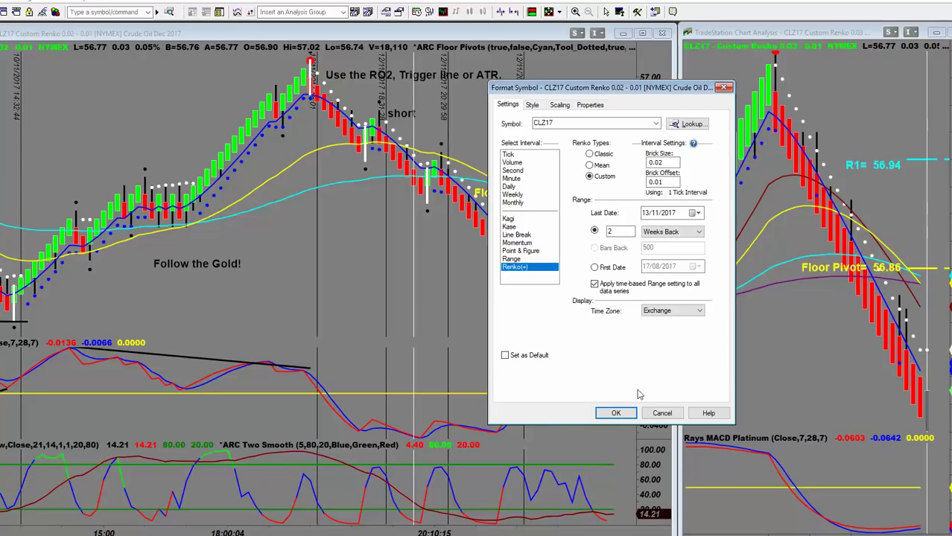
click(616, 413)
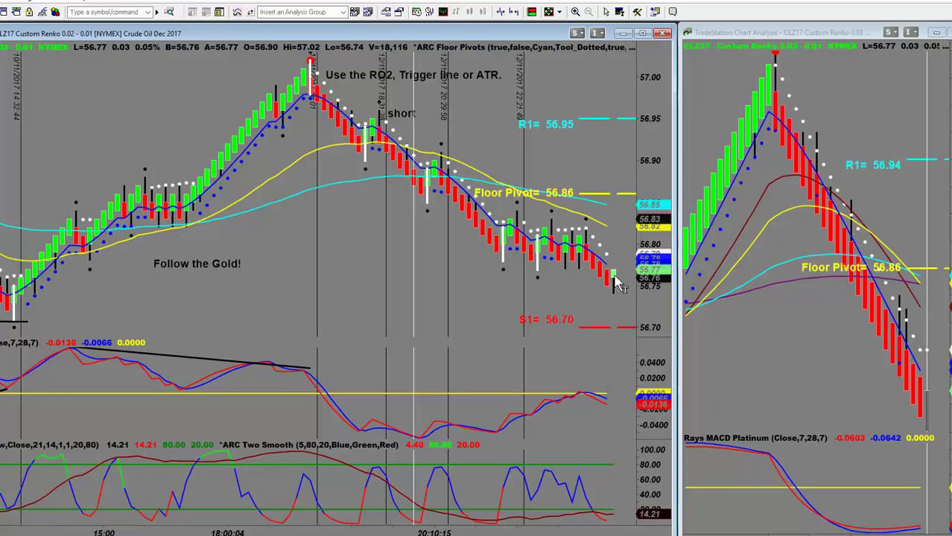
- Reopen Format 'CLZ17' and accept the 0.02 brick, 0.01 offset Custom Renko settings unchanged
right_click(484, 231)
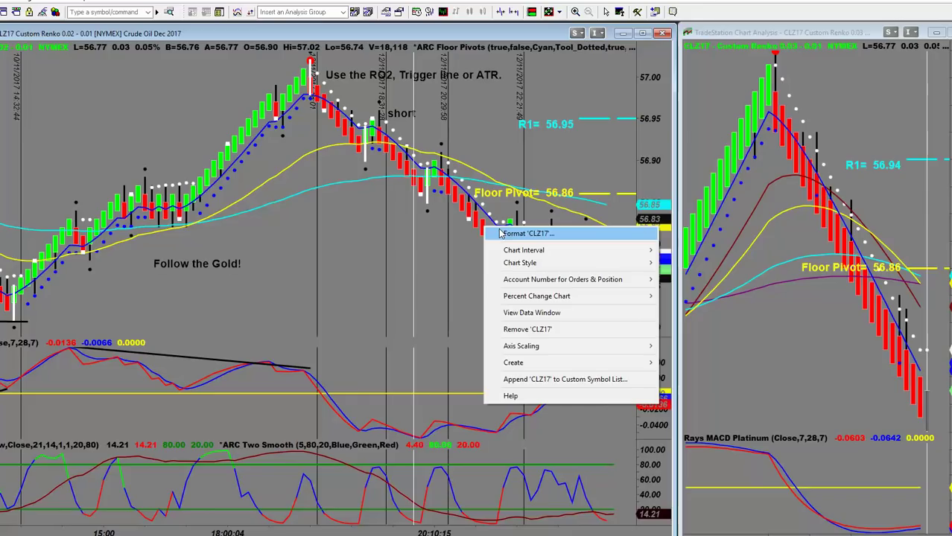
click(503, 233)
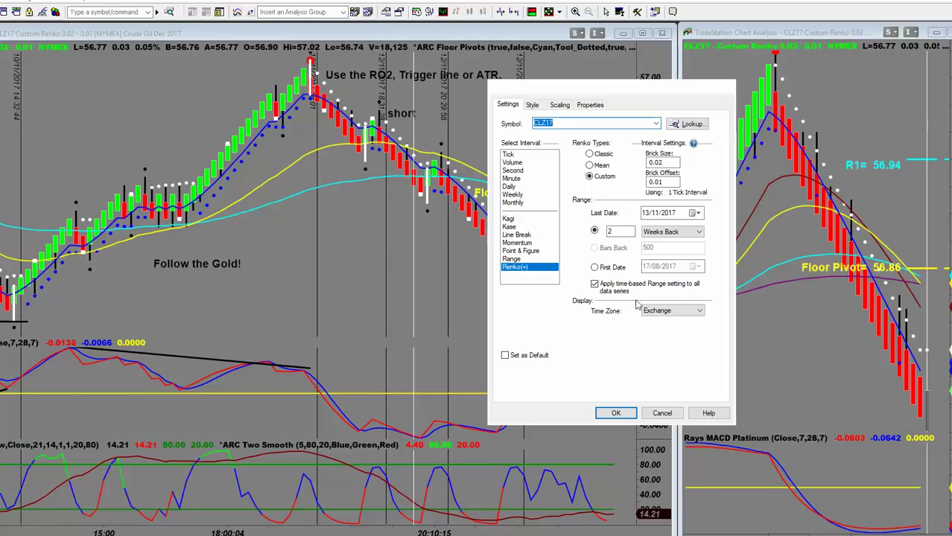
click(609, 412)
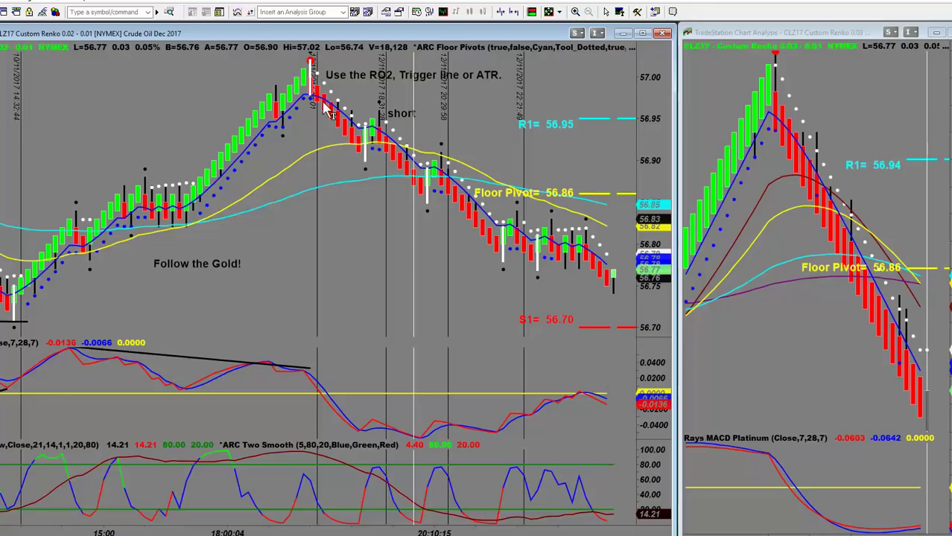
- Give CLZ17's Renko bricks the Tail Wick style, set it as default, and apply
right_click(399, 164)
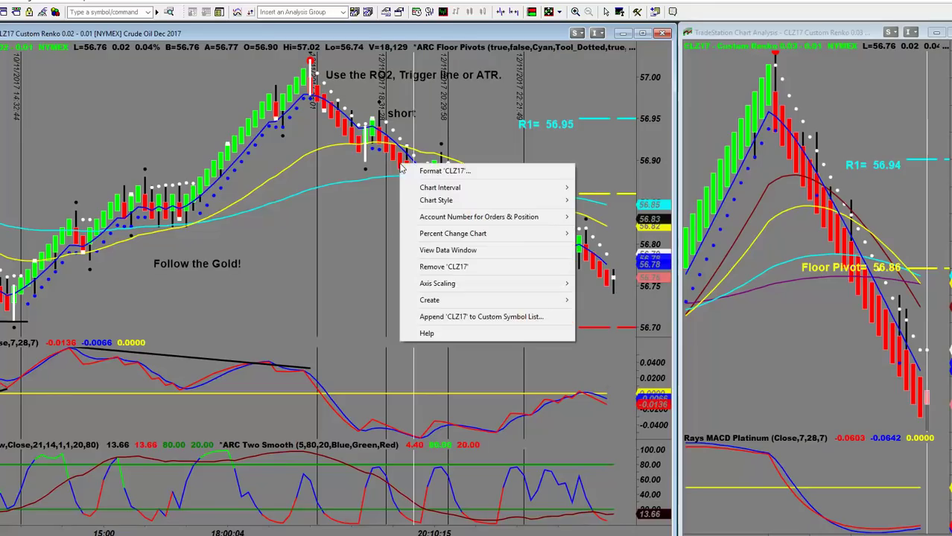
click(417, 173)
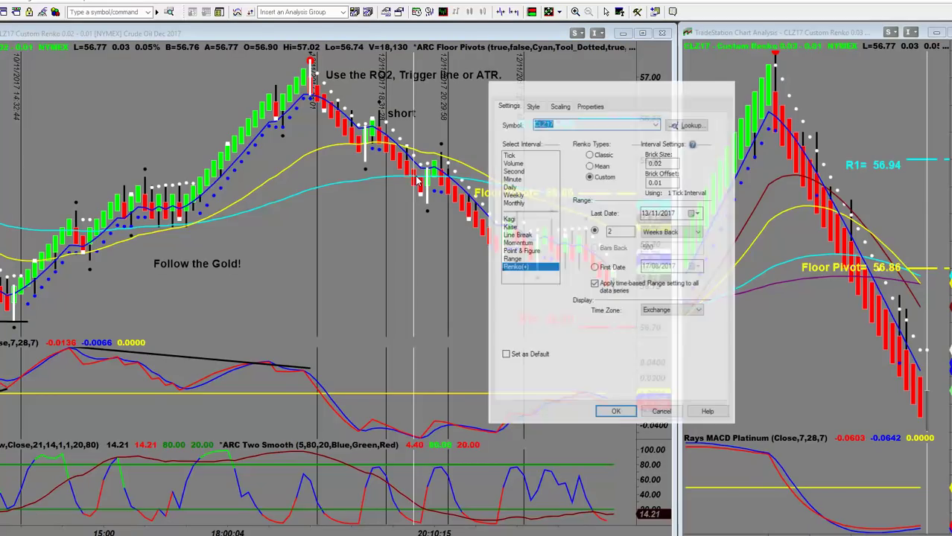
click(533, 105)
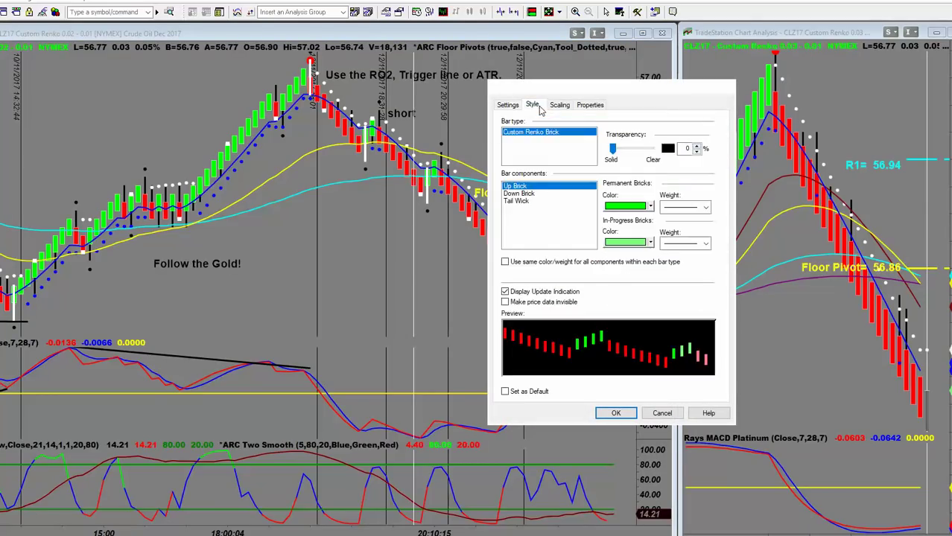
click(519, 202)
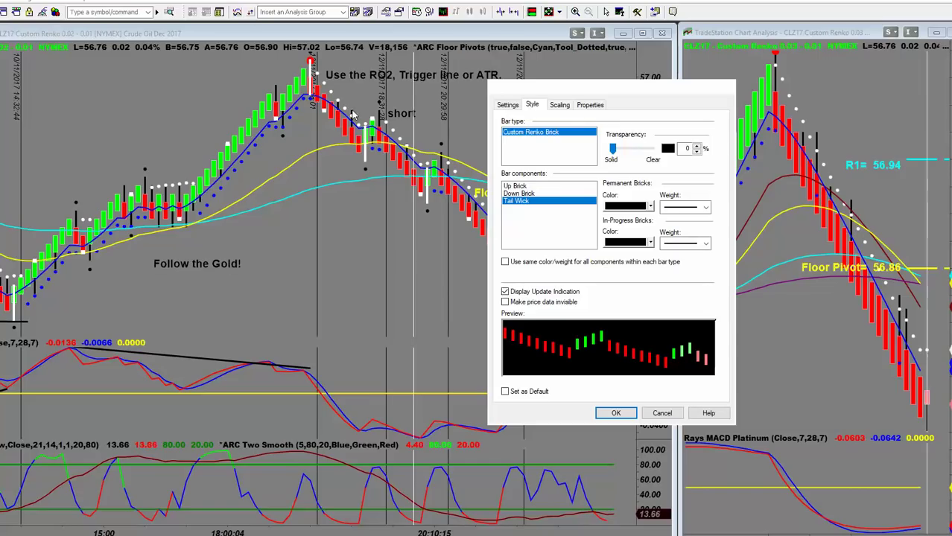
click(505, 392)
click(616, 414)
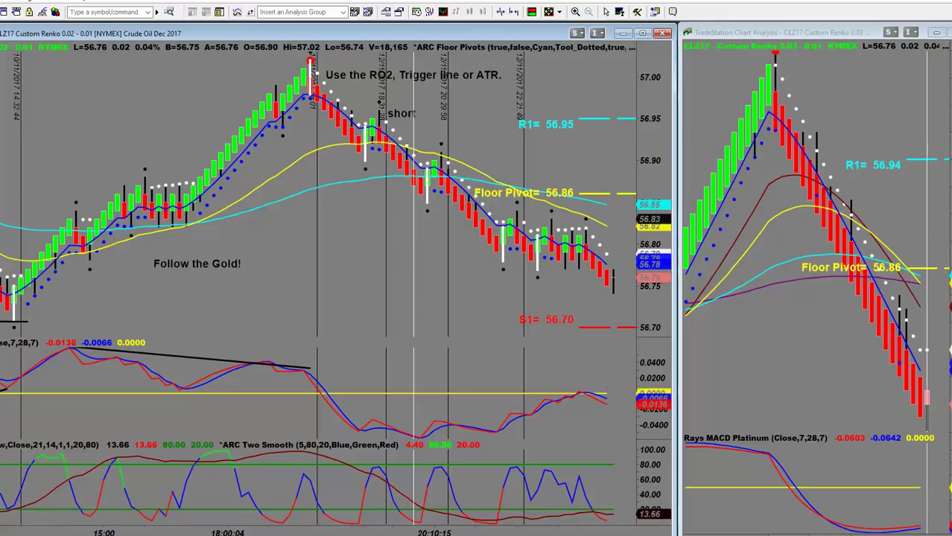
- Scroll the crude oil chart back to the 12:42–13:14 stretch with the 2D and 1/2D? divergence lines
scroll(335, 193, left, 10)
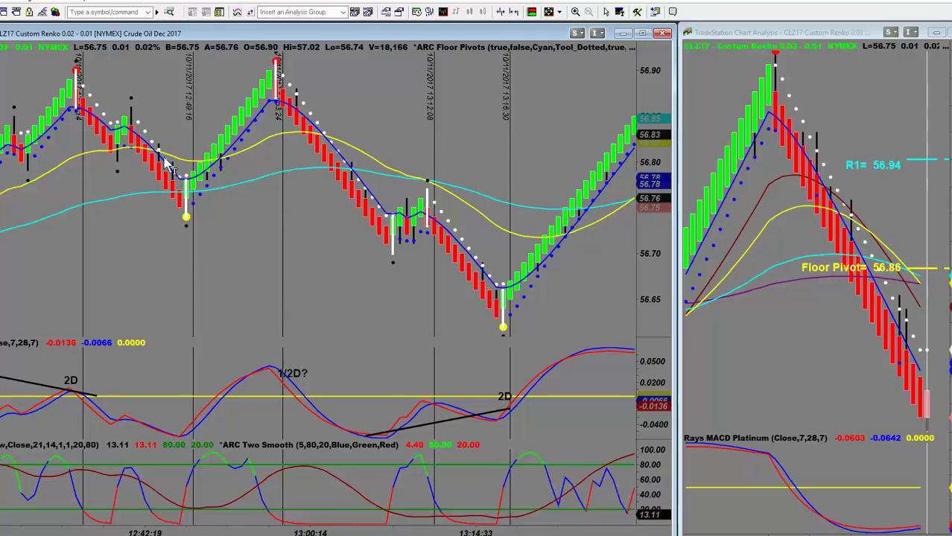
scroll(49, 172, left, 5)
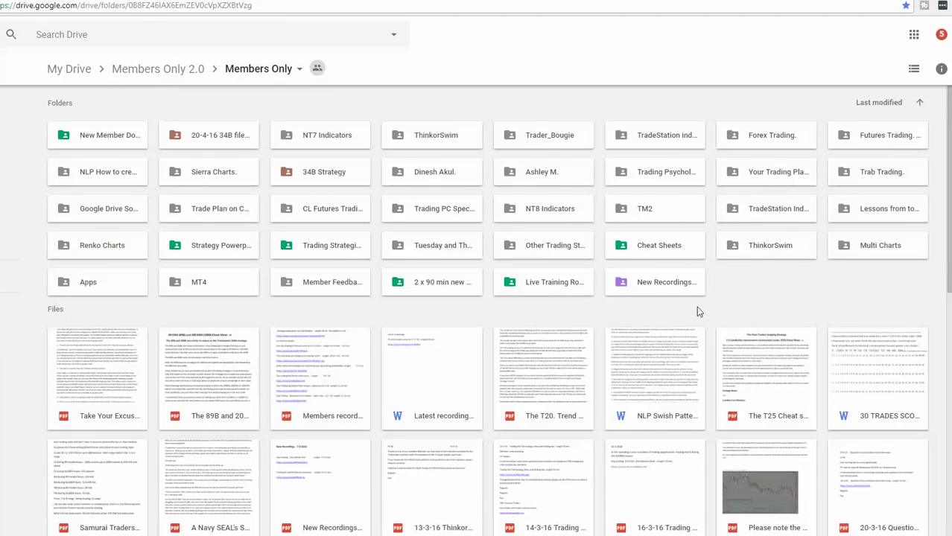
- Look into New Recordings and Q and A sessions, return to Members Only, then open '20-4-16 34B files and R and D'
double_click(615, 285)
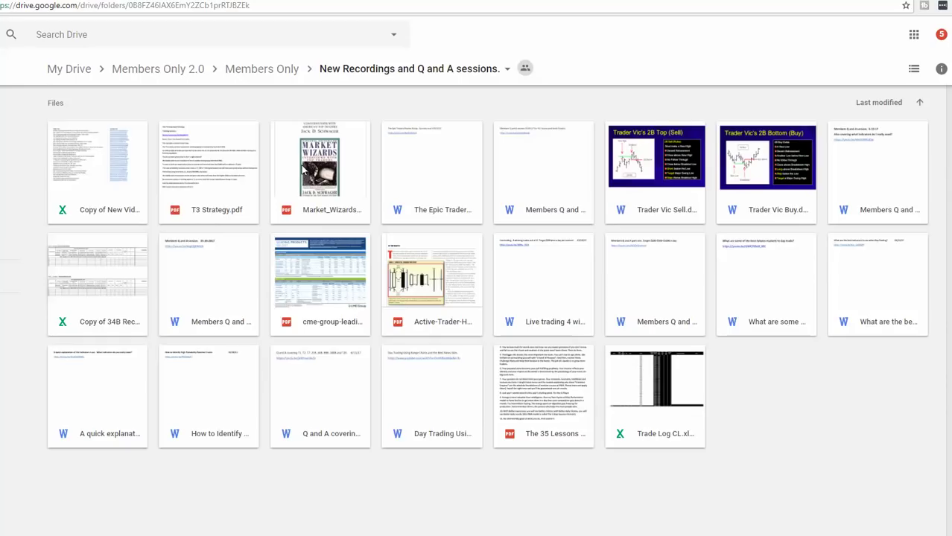
click(234, 71)
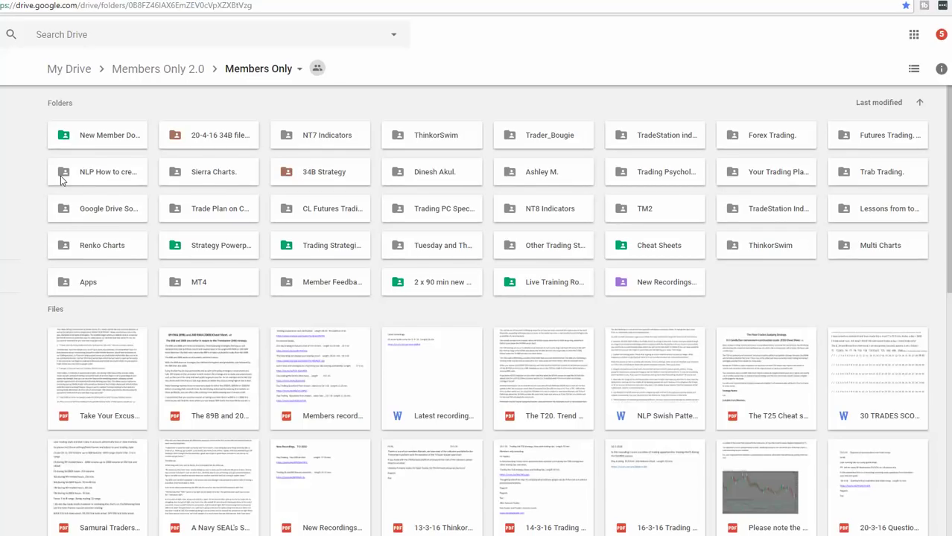
scroll(297, 356, down, 7)
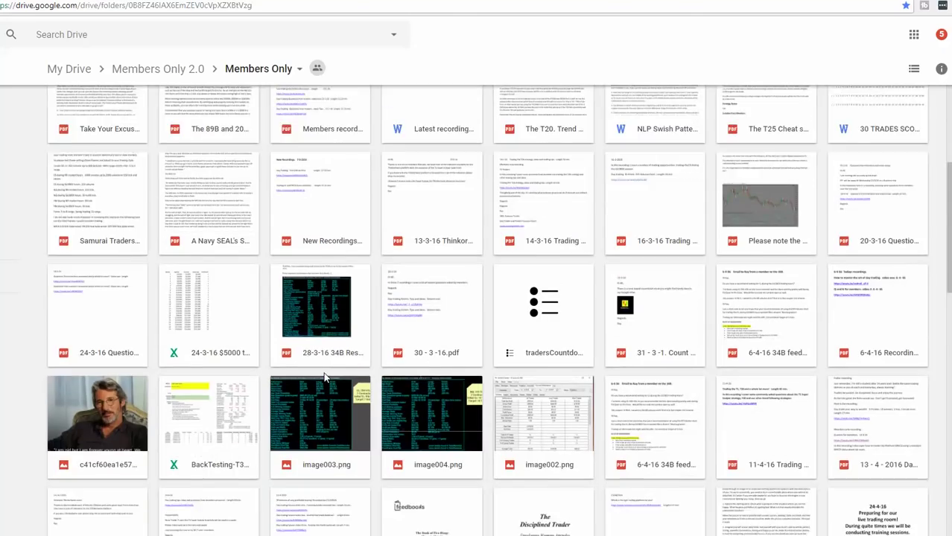
scroll(326, 377, down, 3)
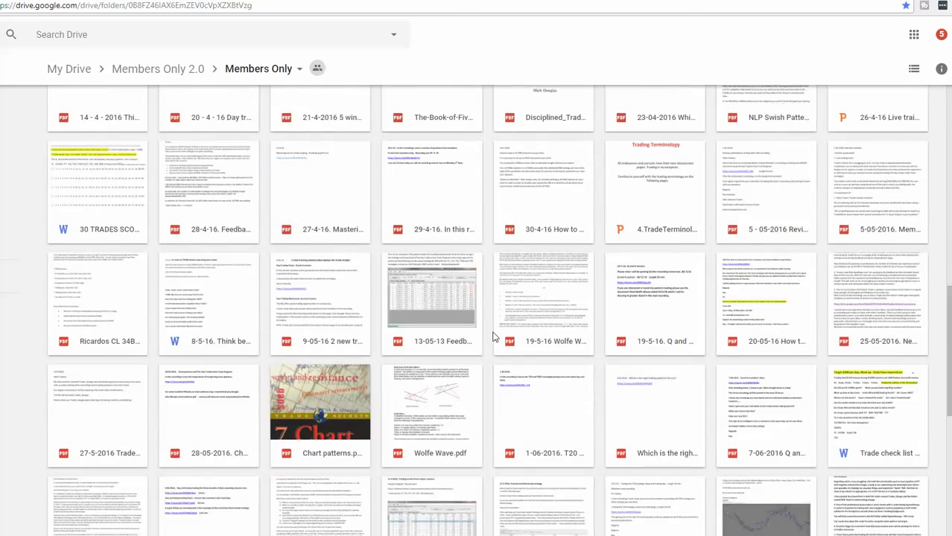
scroll(492, 337, down, 2)
scroll(496, 344, up, 12)
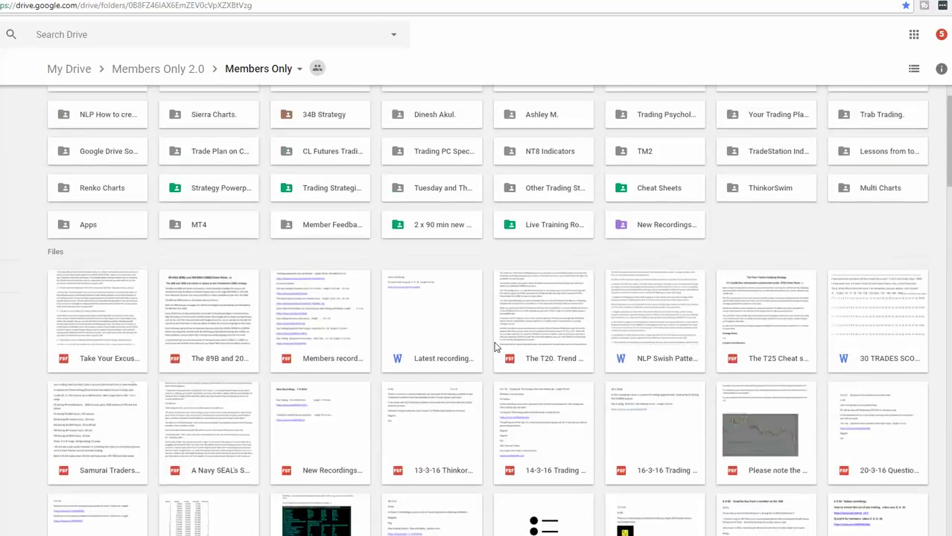
scroll(495, 344, up, 1)
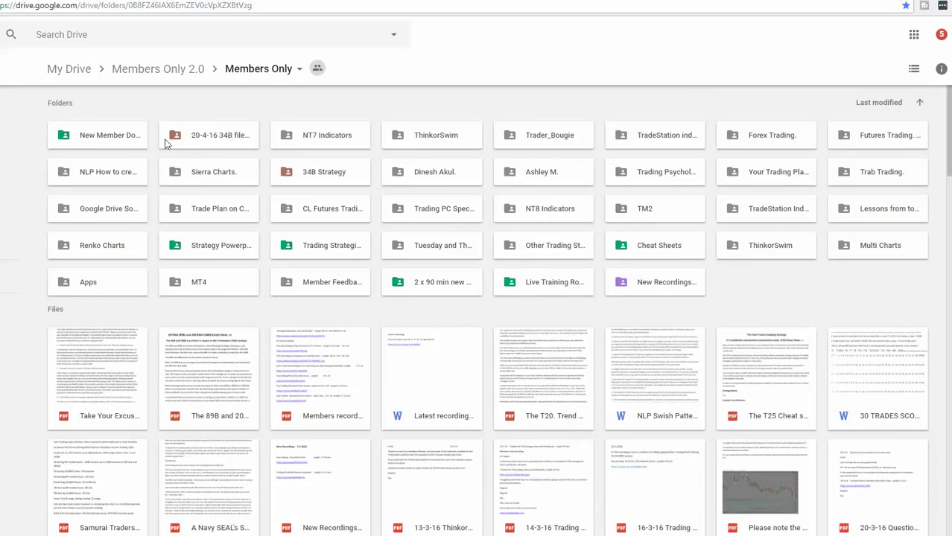
double_click(167, 138)
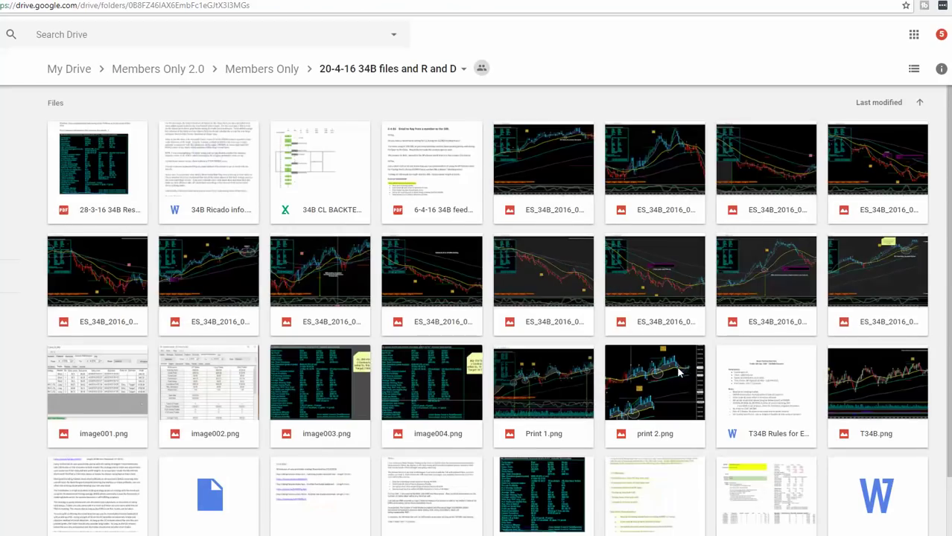
- Browse the Futures Trading, Renko Charts and New Recordings folders, returning to Members Only after each
scroll(521, 425, down, 3)
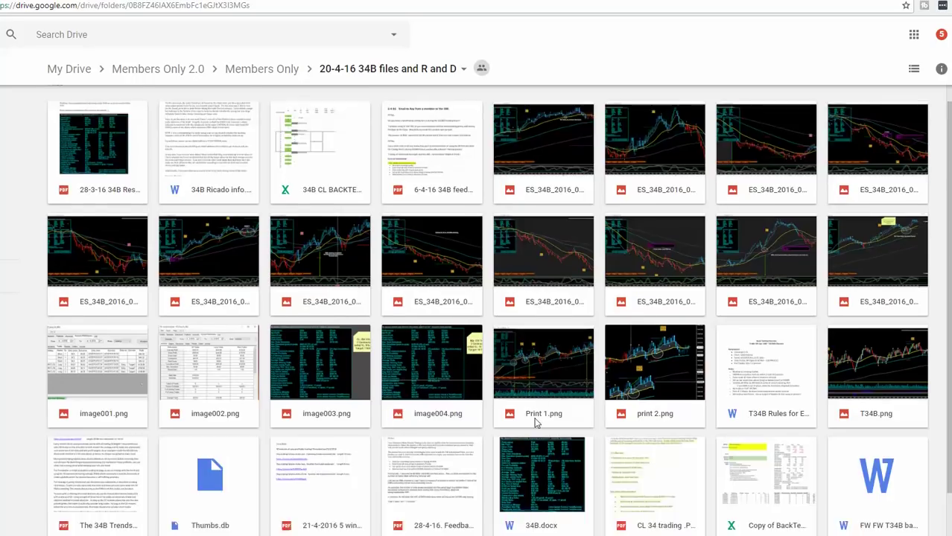
click(247, 78)
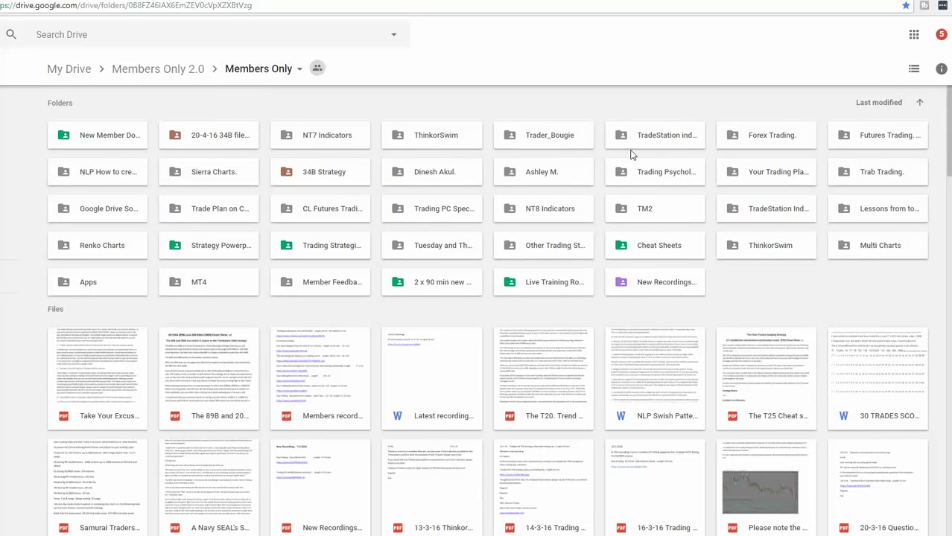
double_click(839, 137)
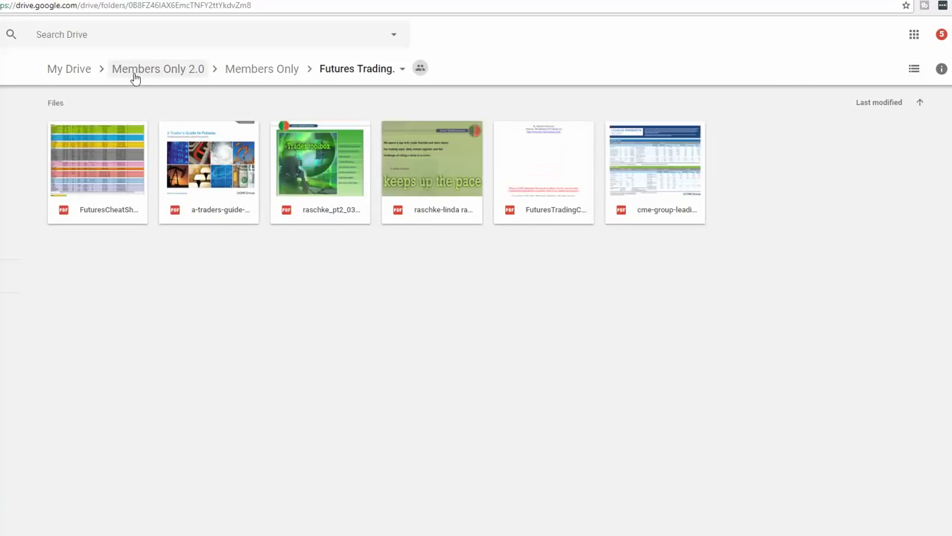
click(238, 72)
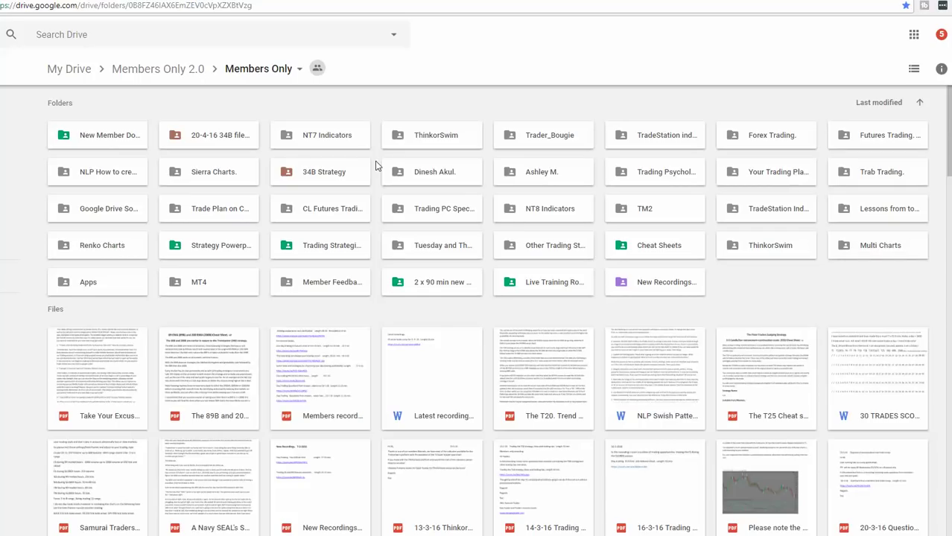
double_click(78, 249)
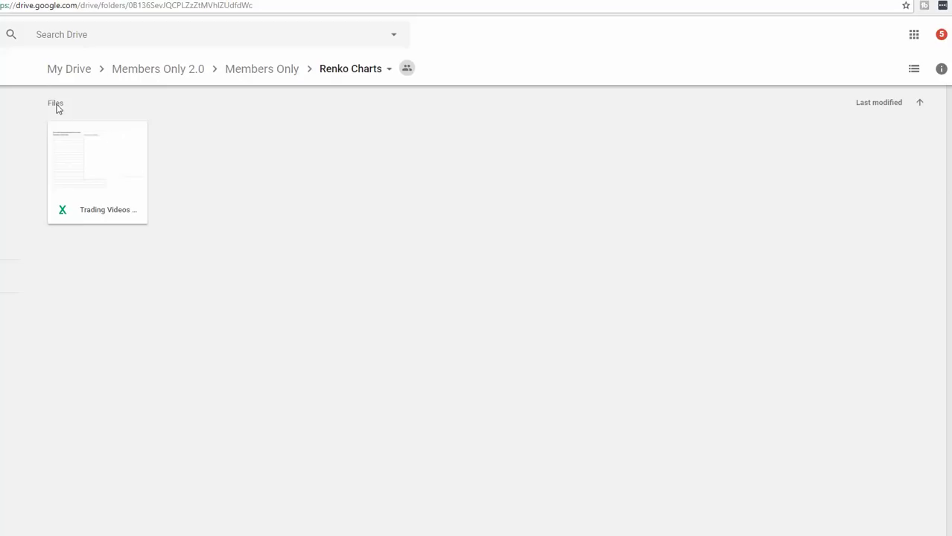
click(238, 70)
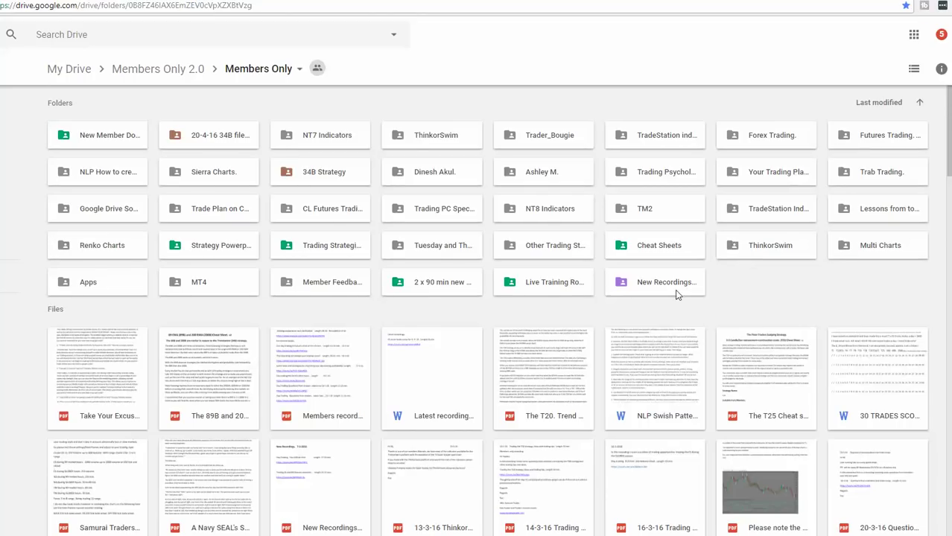
double_click(617, 285)
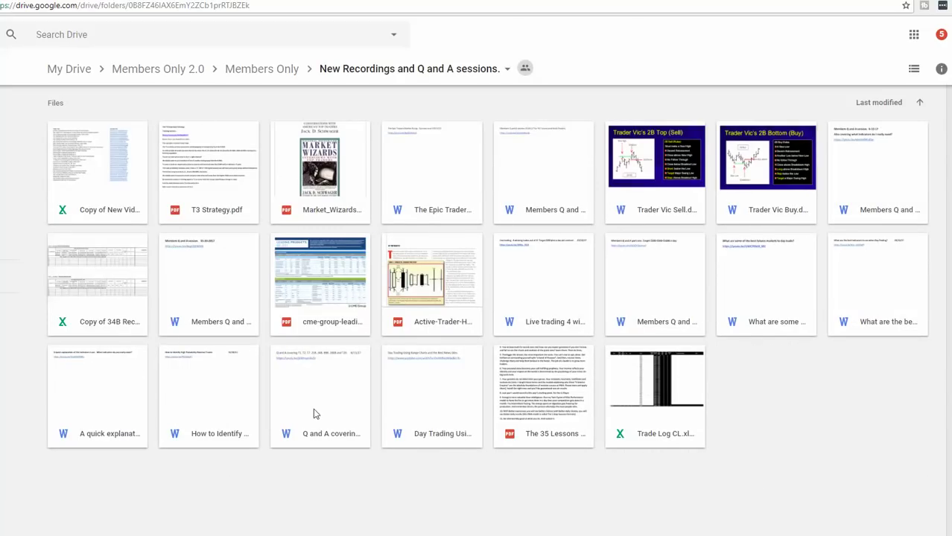
click(267, 72)
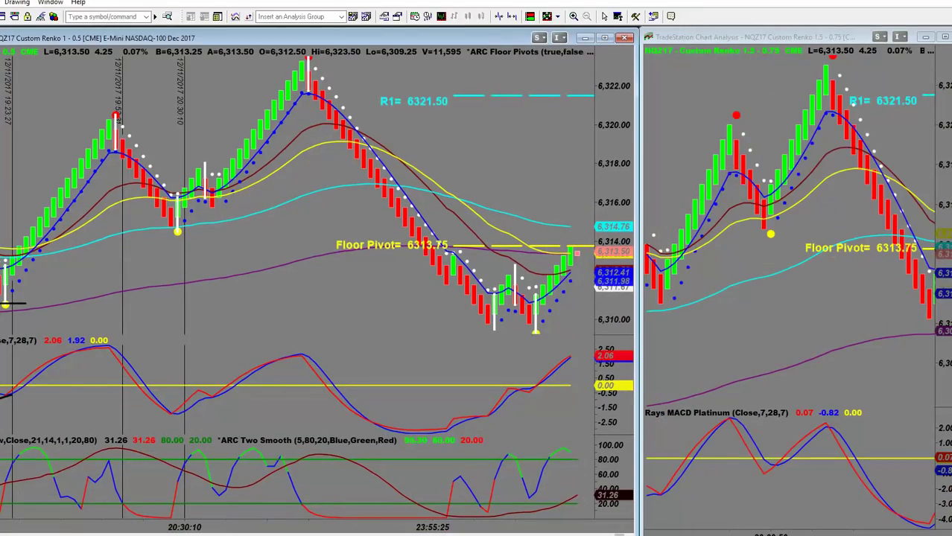
- Scroll the left NQZ17 Custom Renko chart back through earlier bricks, then forward toward the latest bars
scroll(298, 194, left, 10)
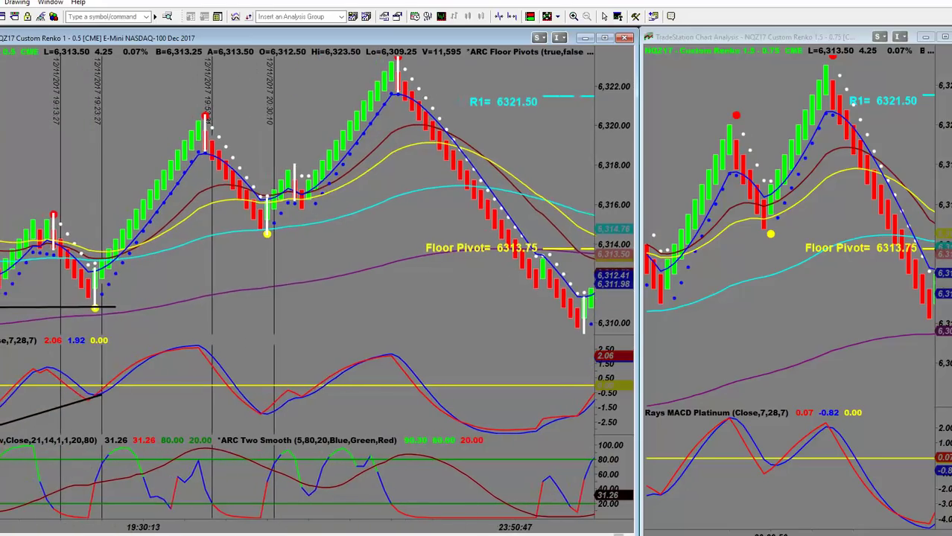
scroll(298, 194, left, 10)
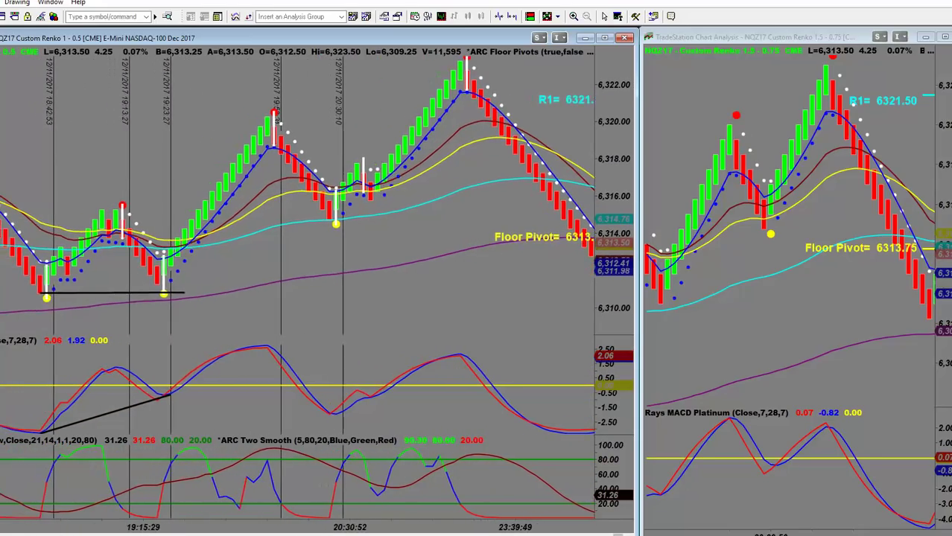
scroll(298, 193, left, 10)
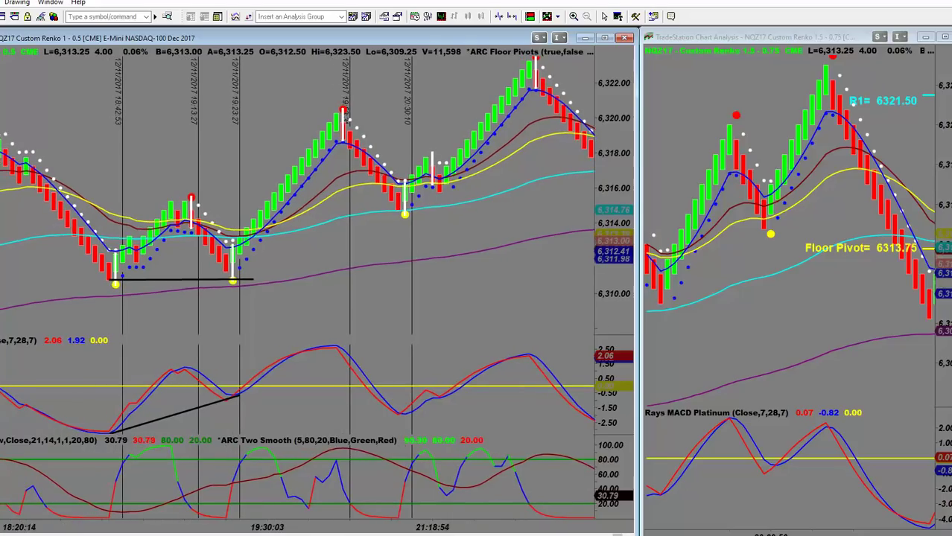
scroll(298, 194, left, 10)
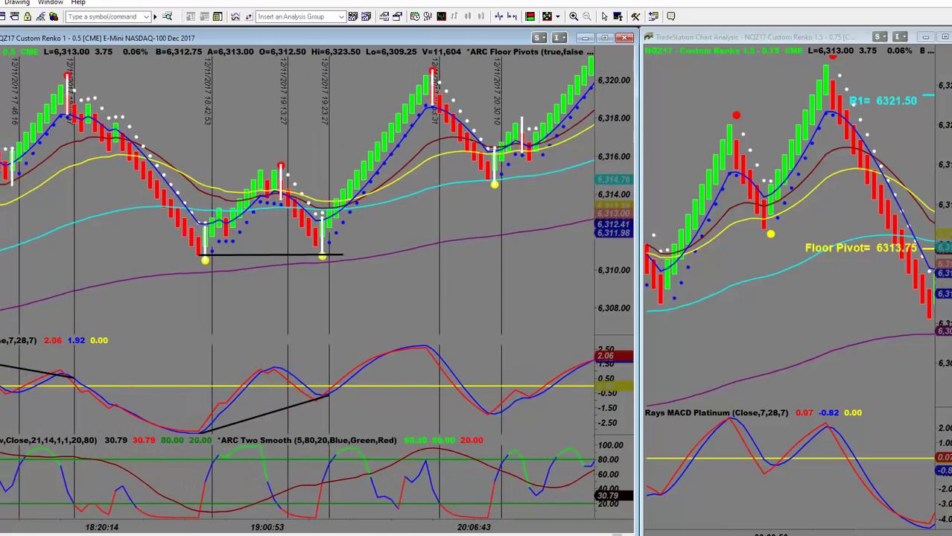
scroll(298, 193, left, 10)
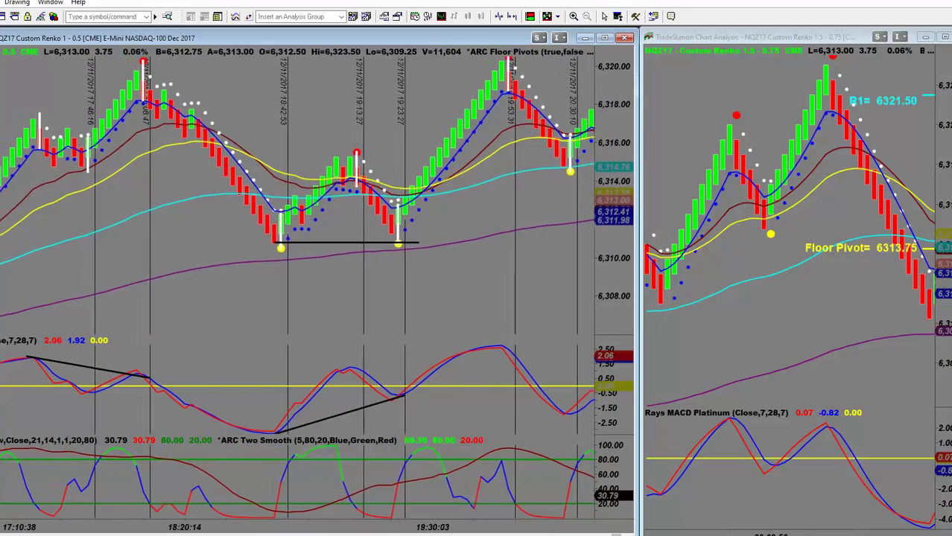
scroll(298, 193, left, 5)
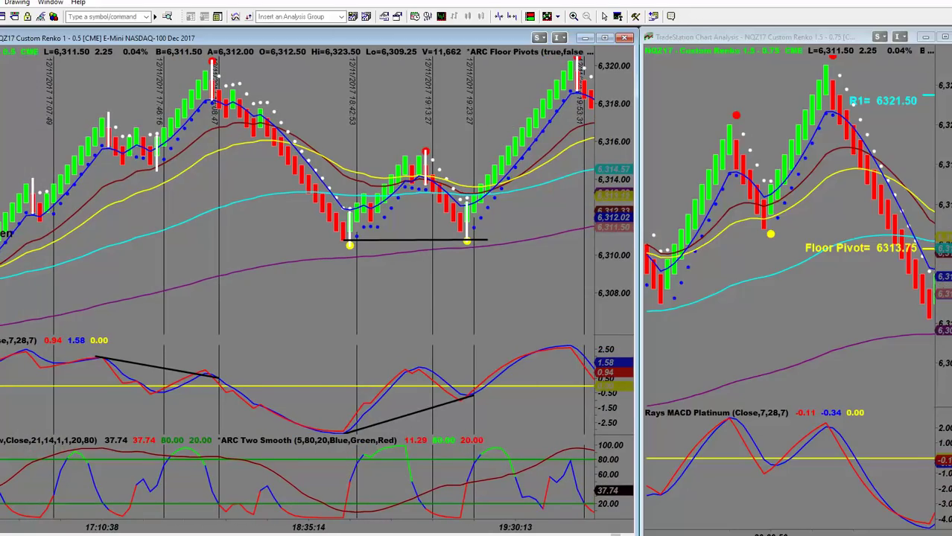
scroll(297, 194, left, 5)
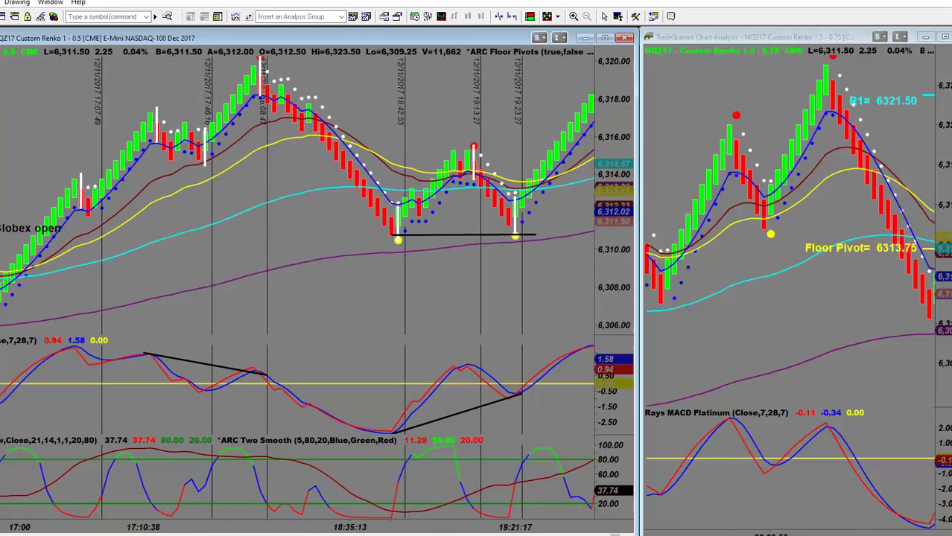
scroll(298, 193, left, 4)
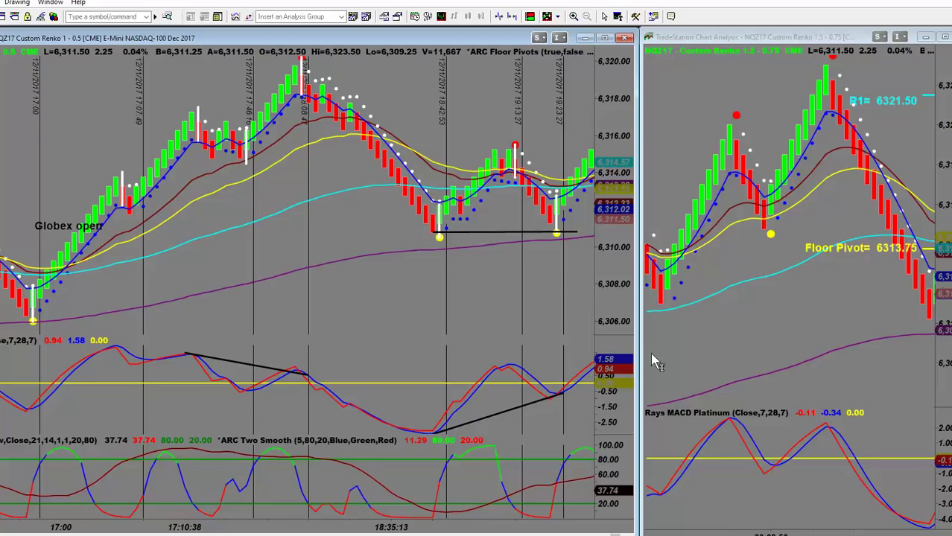
scroll(615, 533, right, 10)
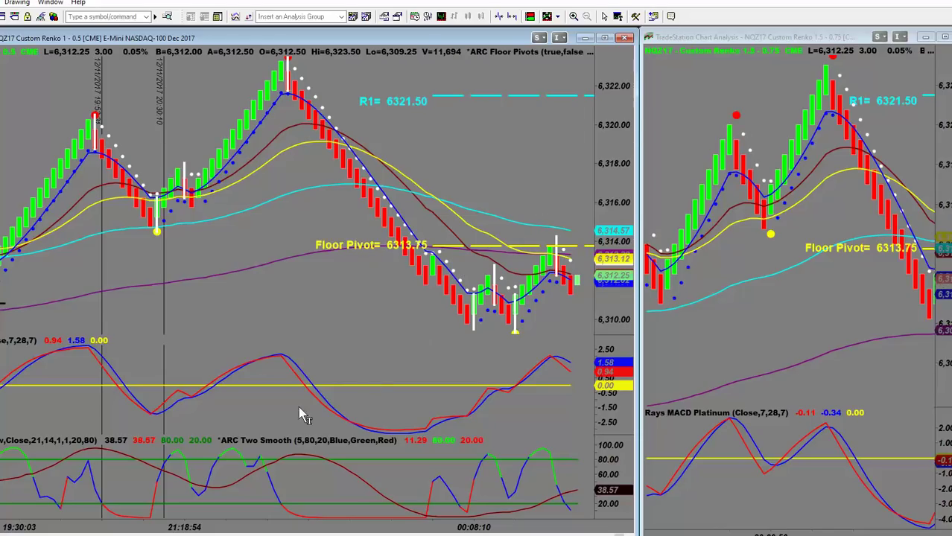
right_click(232, 242)
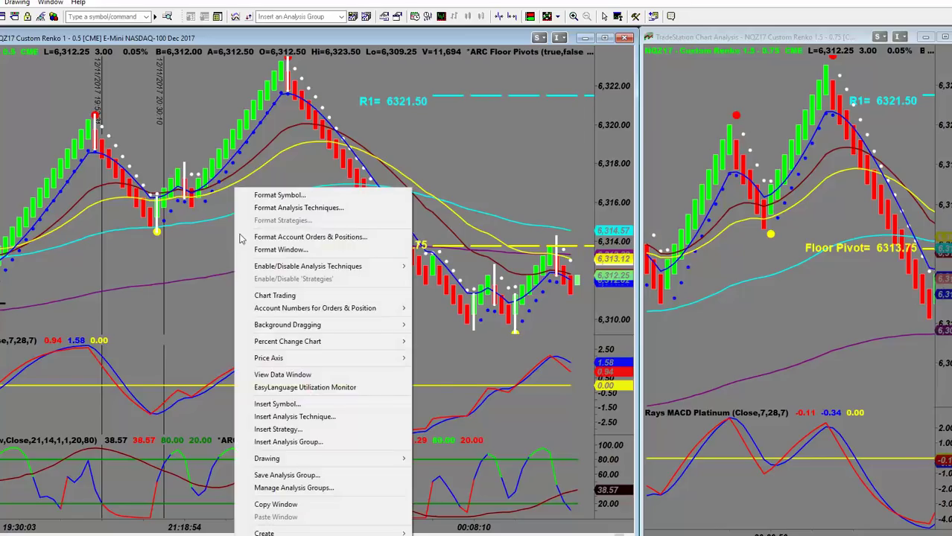
click(291, 196)
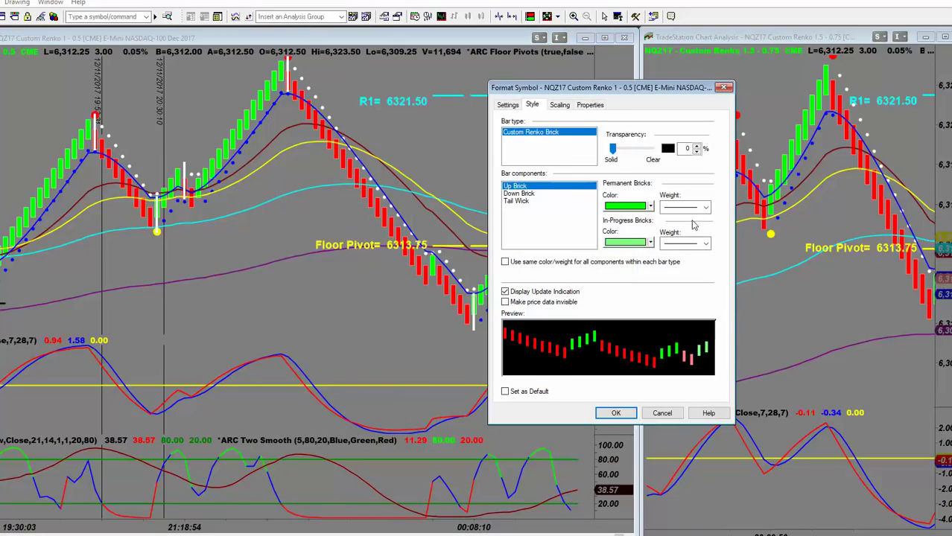
click(508, 105)
click(594, 232)
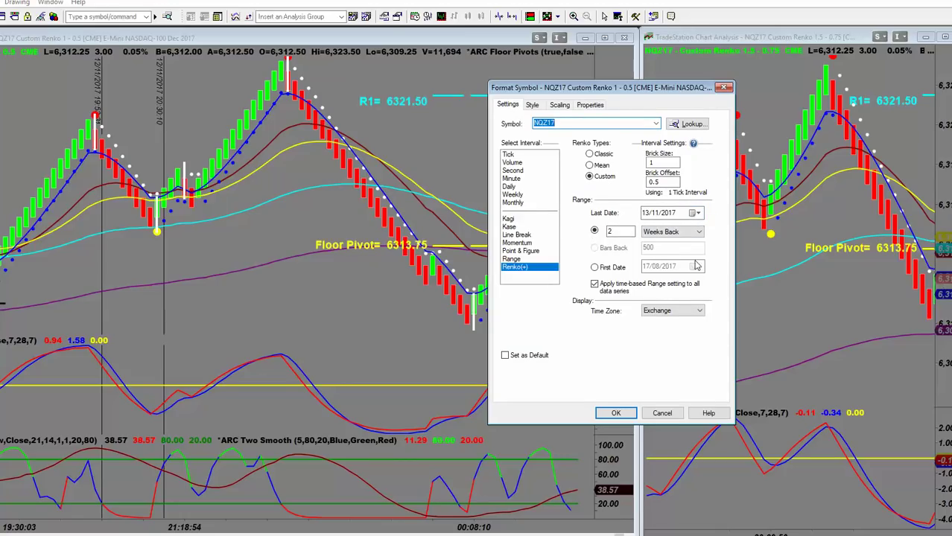
click(612, 414)
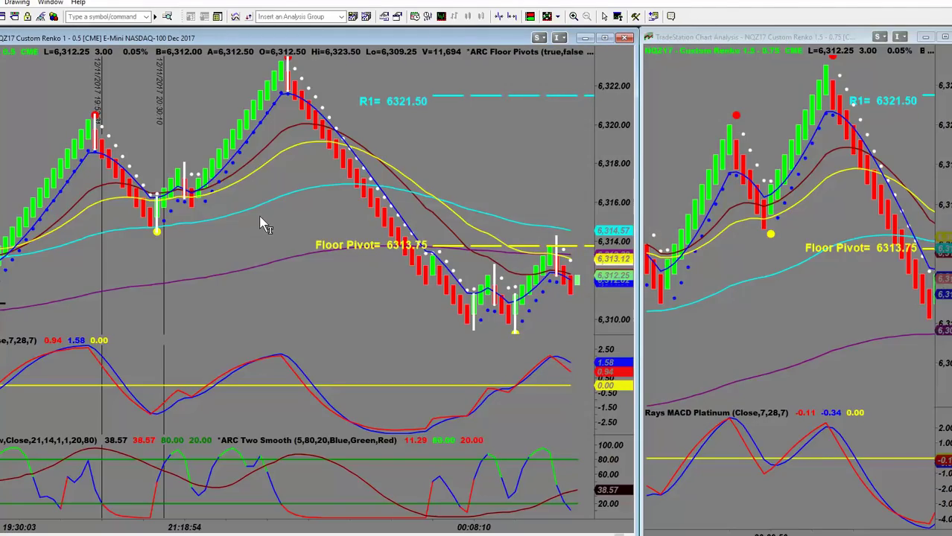